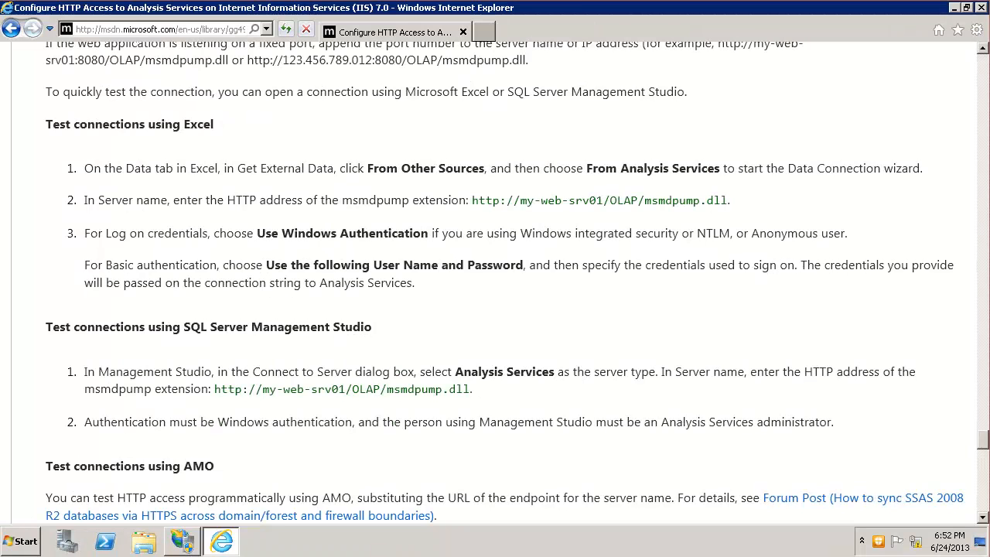
key("ctrl+plus")
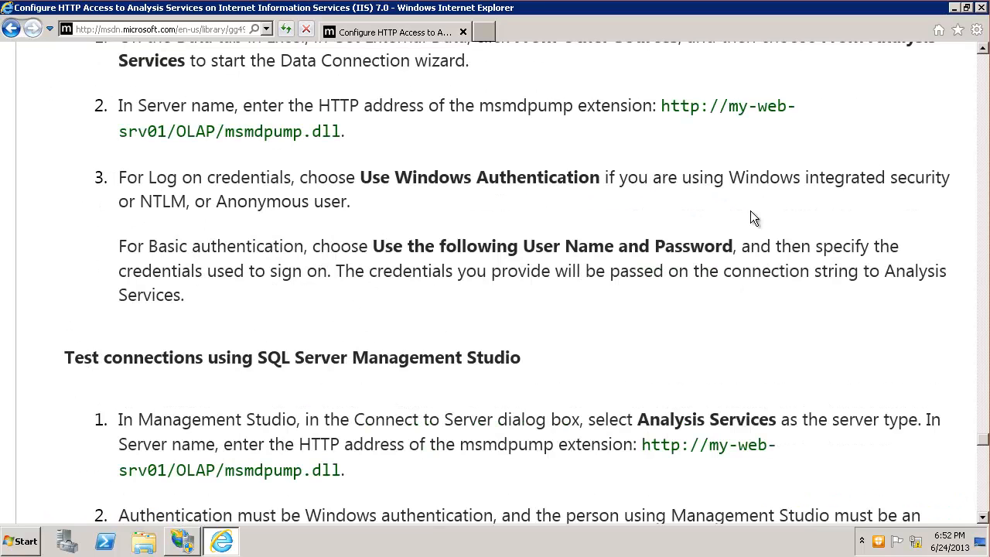
key("ctrl+minus")
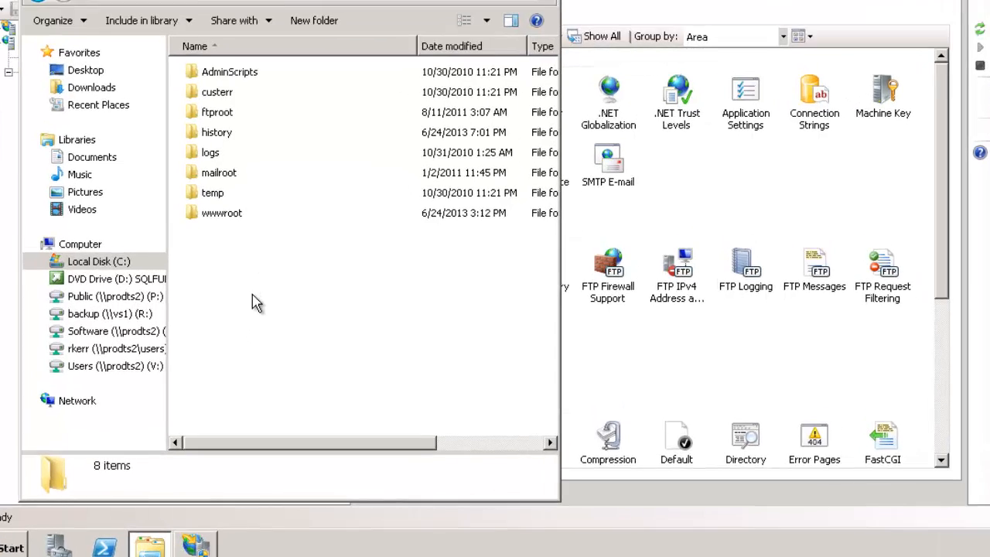
Step: Create a folder named SSASTABULAR inside the inetpub folder and open it
right_click(229, 326)
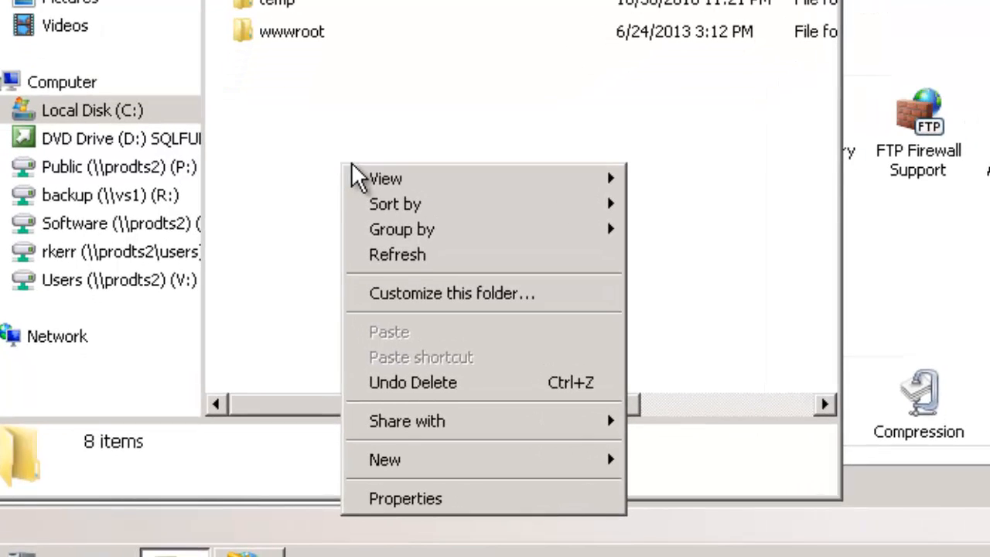
mouse_move(404, 468)
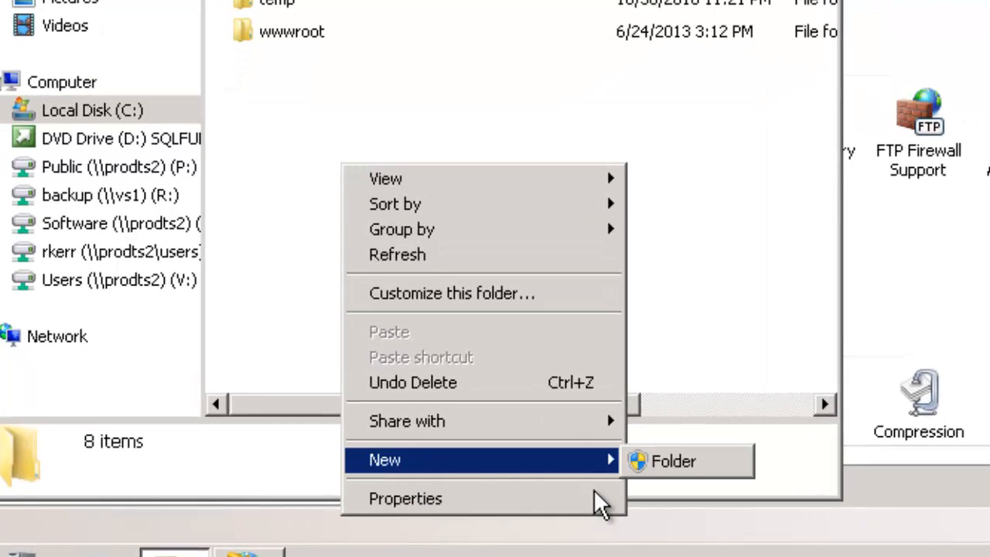
left_click(698, 471)
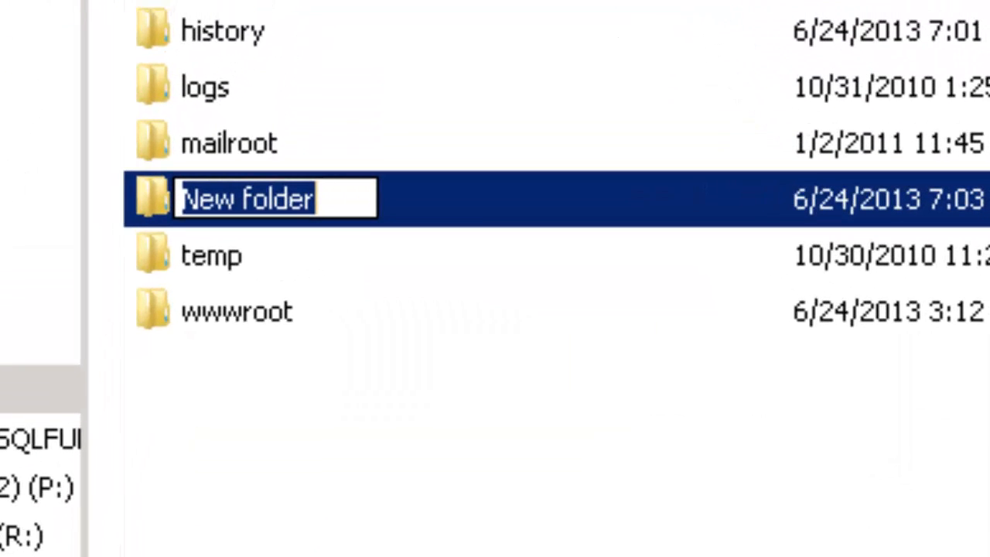
type("SSASTABUL")
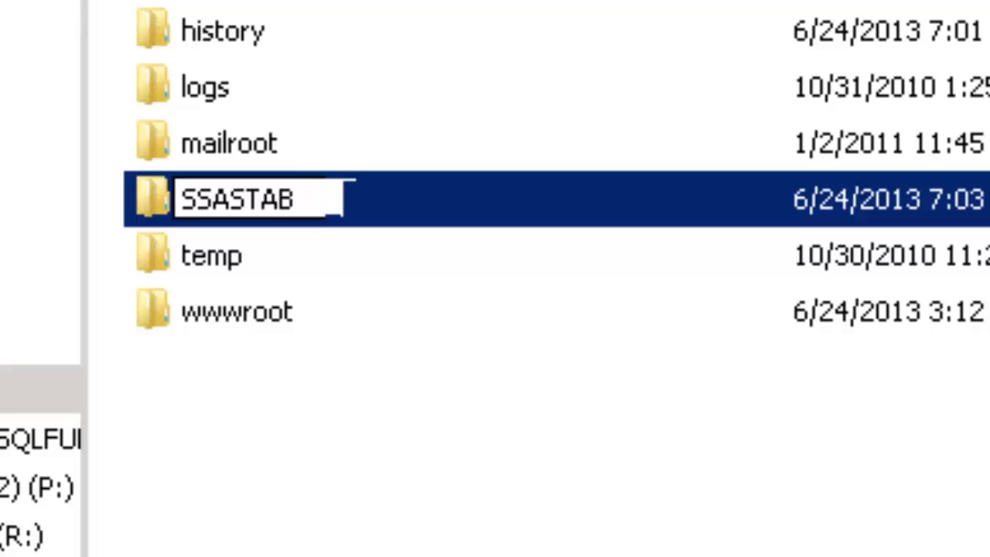
type("AR")
key("Return")
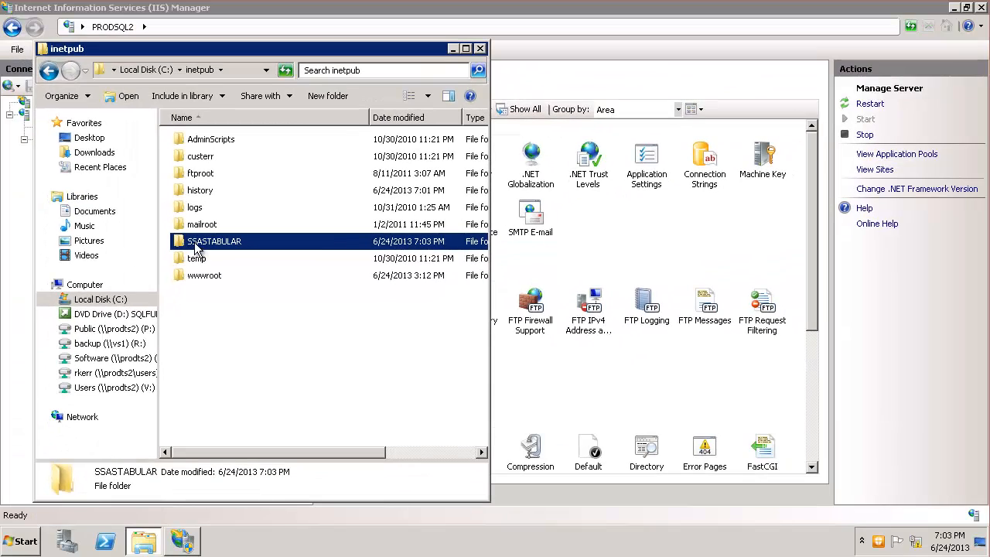
double_click(193, 241)
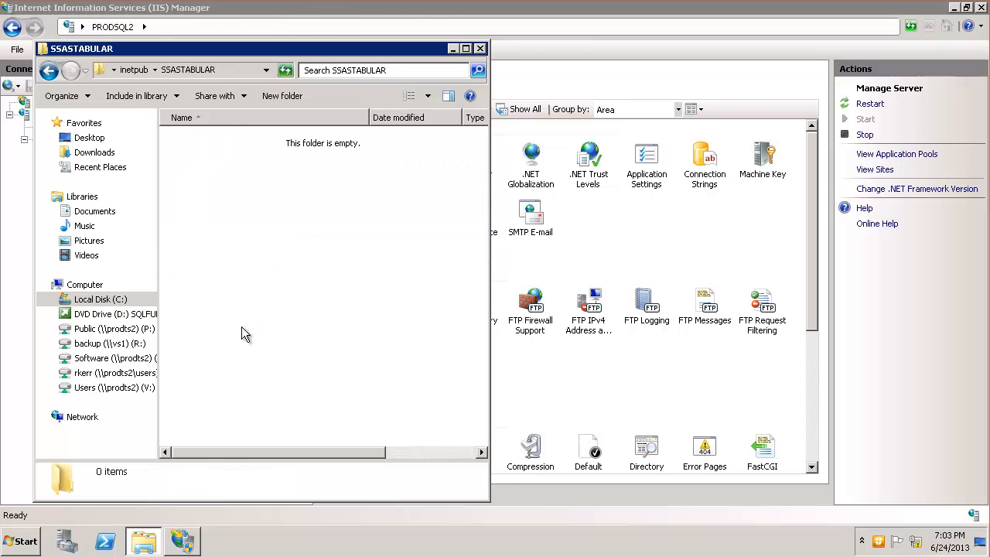
Step: In a second Explorer window, browse to C:\Program Files\Microsoft SQL Server\MSAS11.TABULAR\OLAP\bin\isapi
key("ctrl+n")
left_click_drag(258, 65, 464, 63)
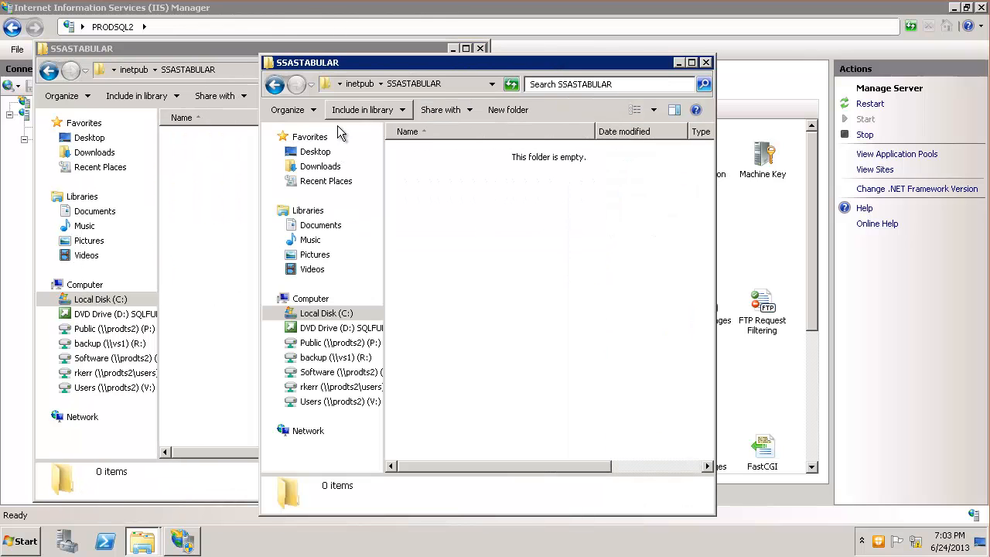
left_click(320, 313)
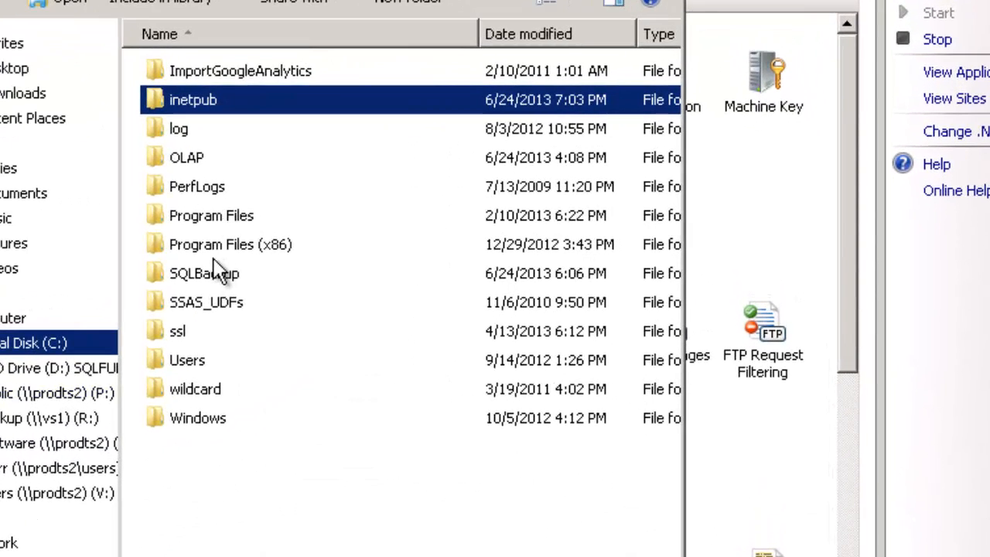
double_click(207, 219)
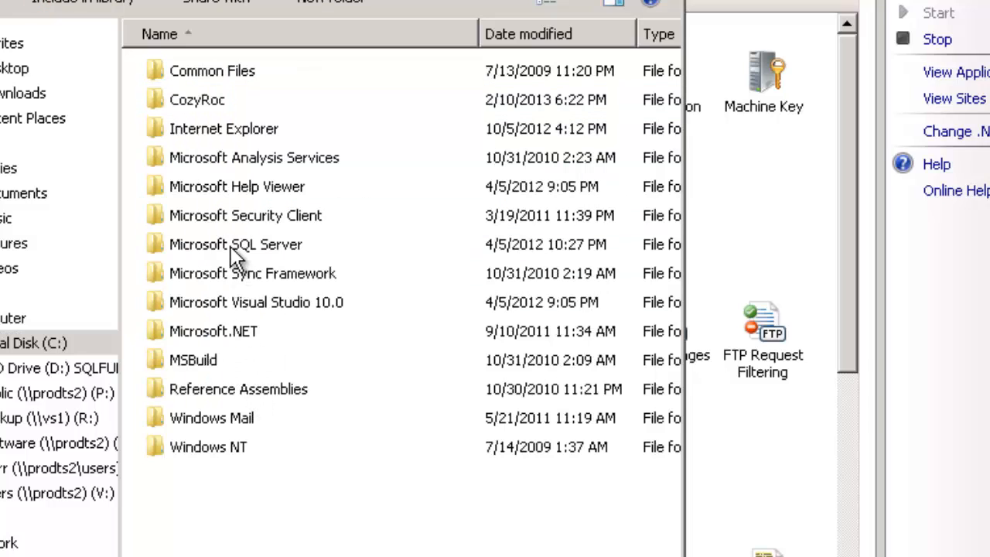
double_click(230, 246)
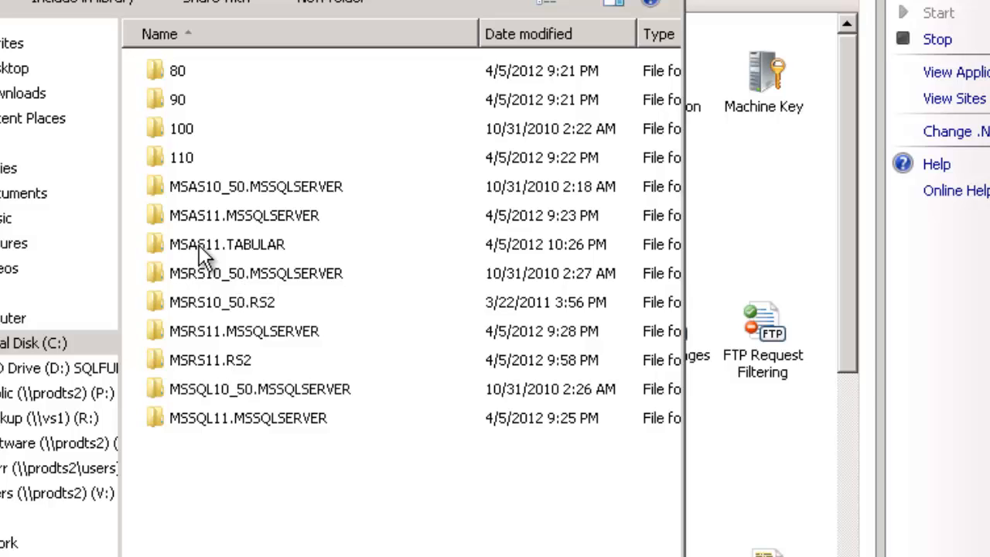
double_click(249, 246)
double_click(162, 71)
left_click(172, 99)
double_click(173, 100)
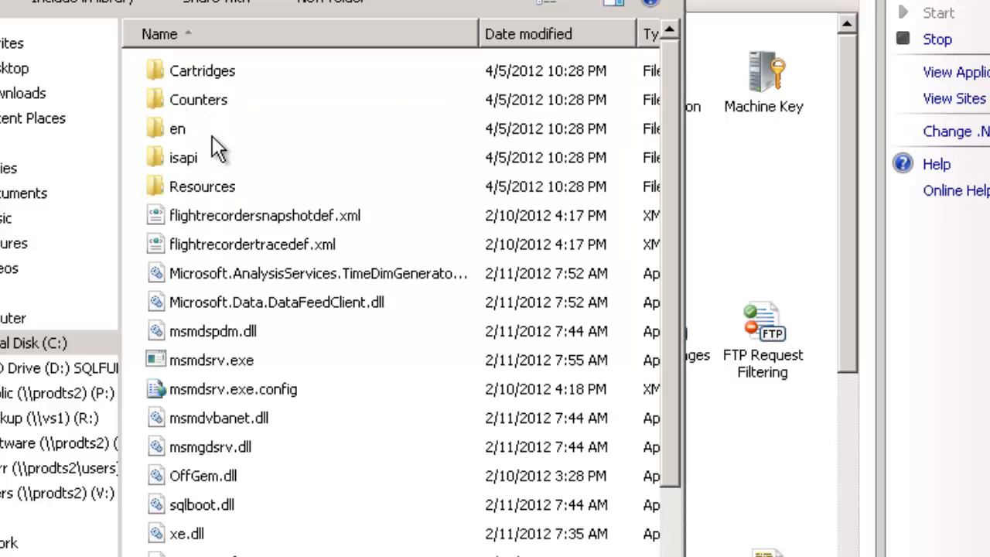
double_click(193, 160)
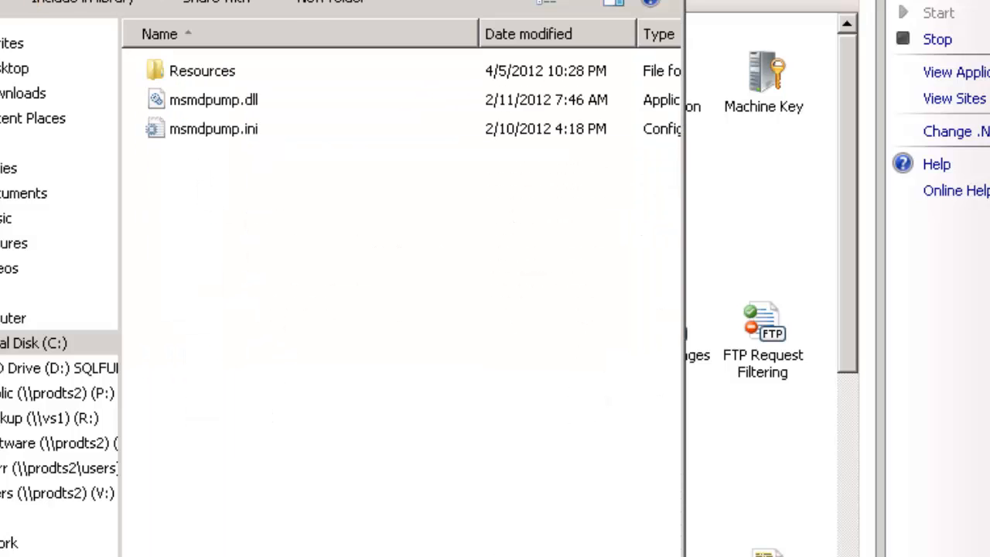
Step: Copy the Resources folder, msmdpump.dll and msmdpump.ini from isapi into the SSASTABULAR folder, granting administrator permission for all items
left_click_drag(176, 2, 386, 17)
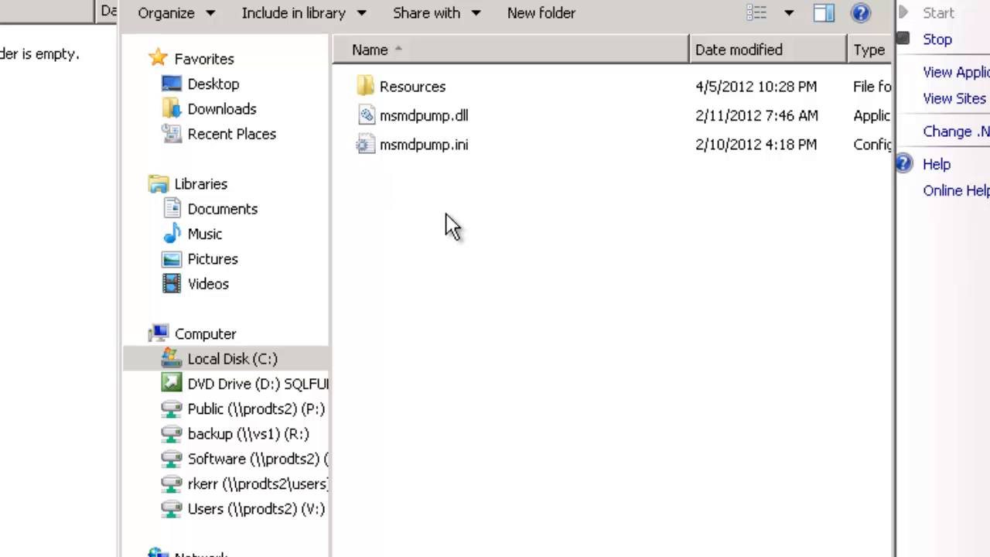
key("ctrl+a")
left_click_drag(436, 153, 100, 242)
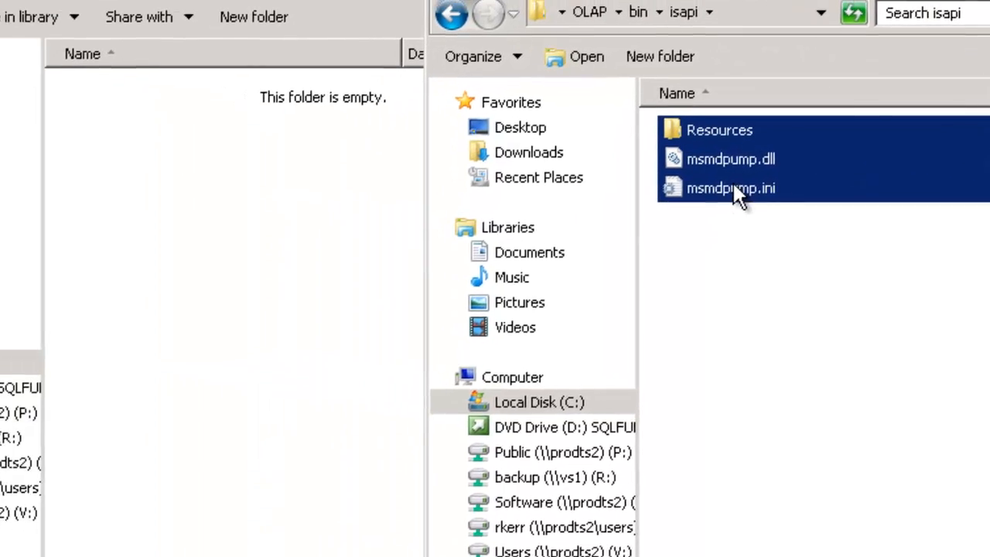
left_click_drag(449, 280, 354, 380)
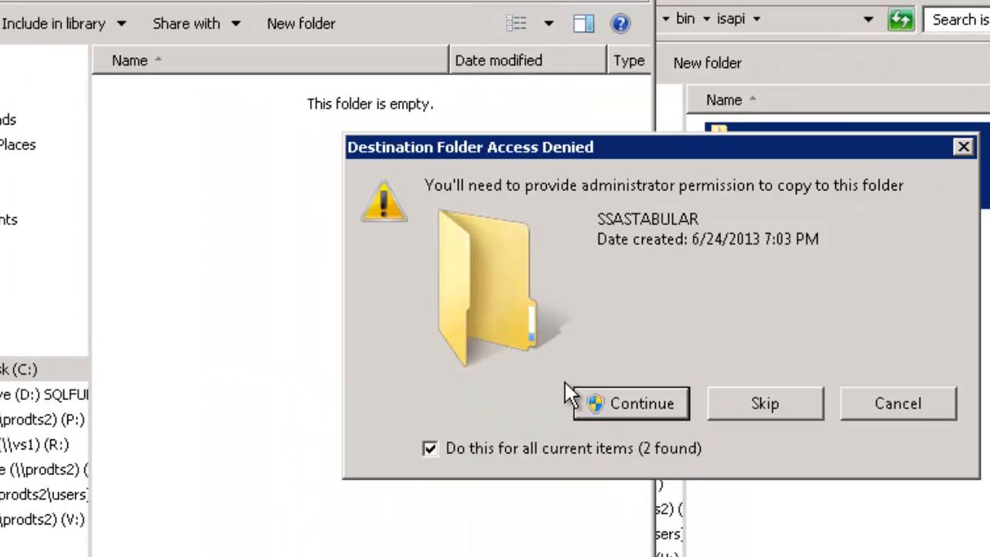
left_click(653, 411)
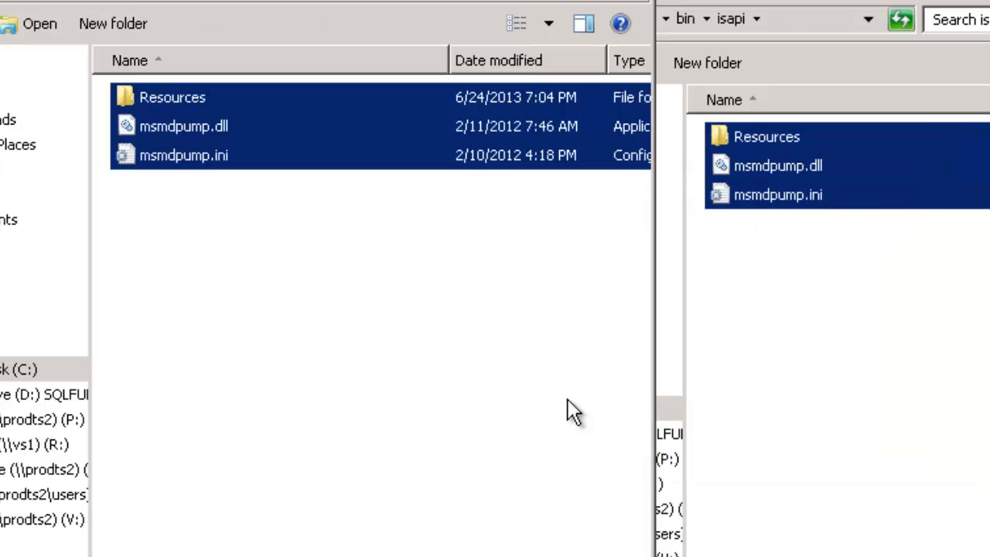
left_click(305, 380)
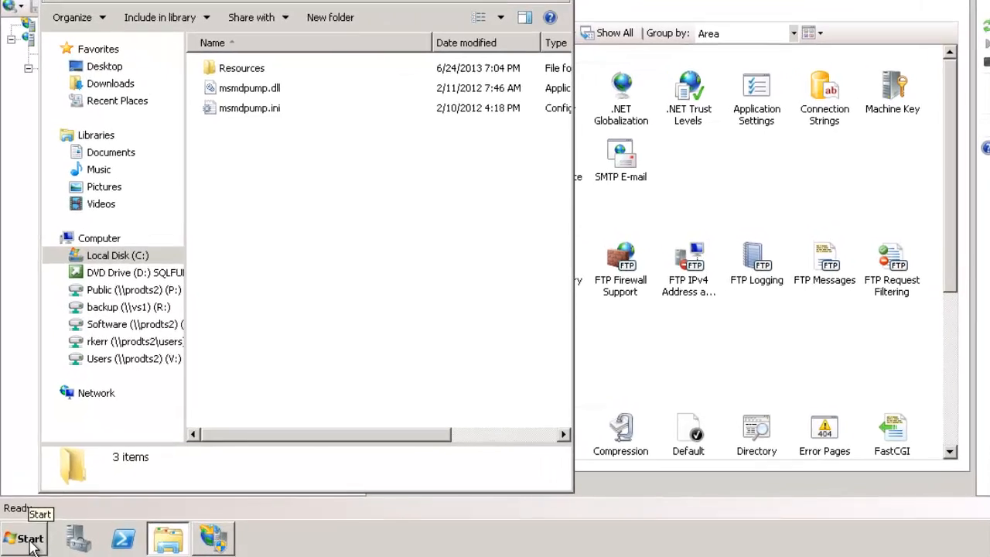
Step: Start Notepad with administrator rights and allow it to make changes to the computer
left_click(26, 543)
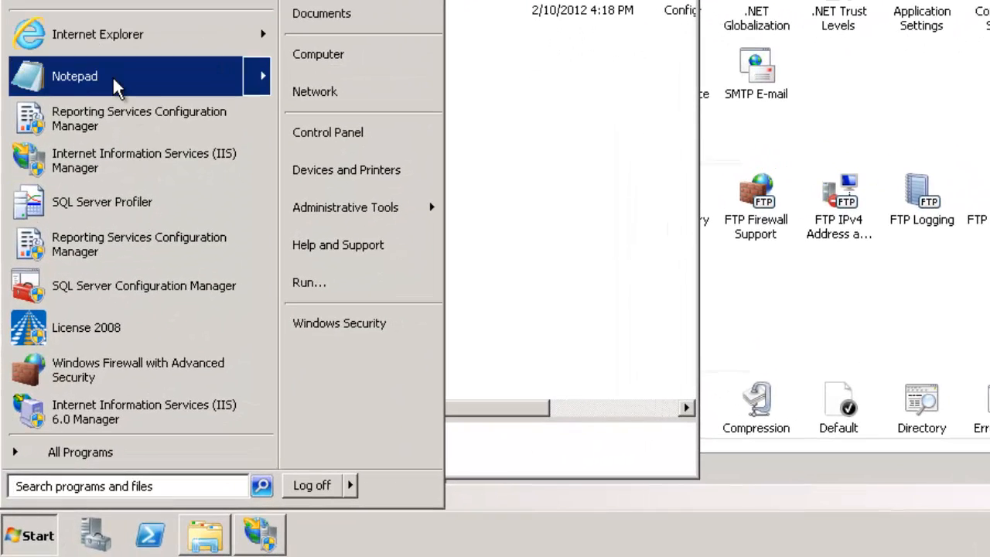
right_click(112, 94)
left_click(147, 112)
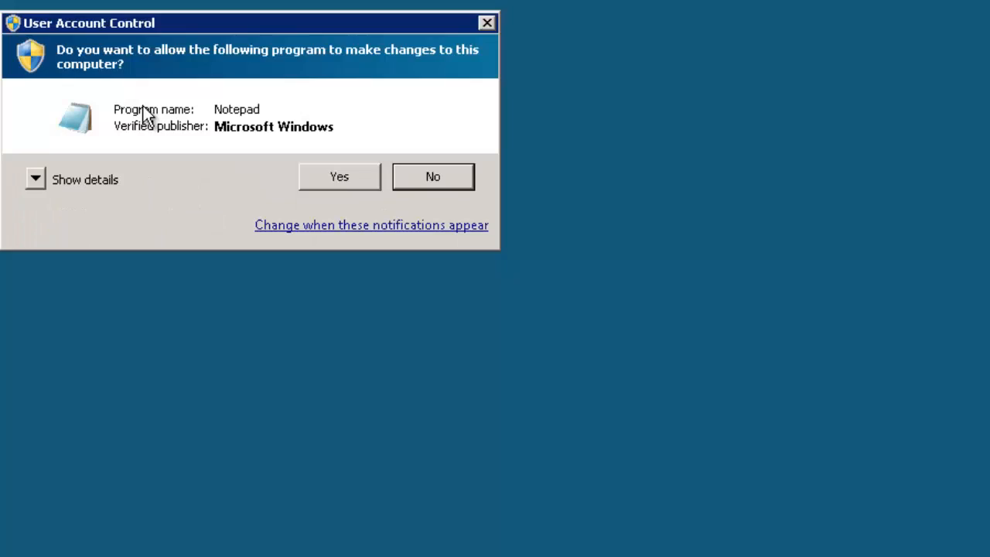
left_click(339, 177)
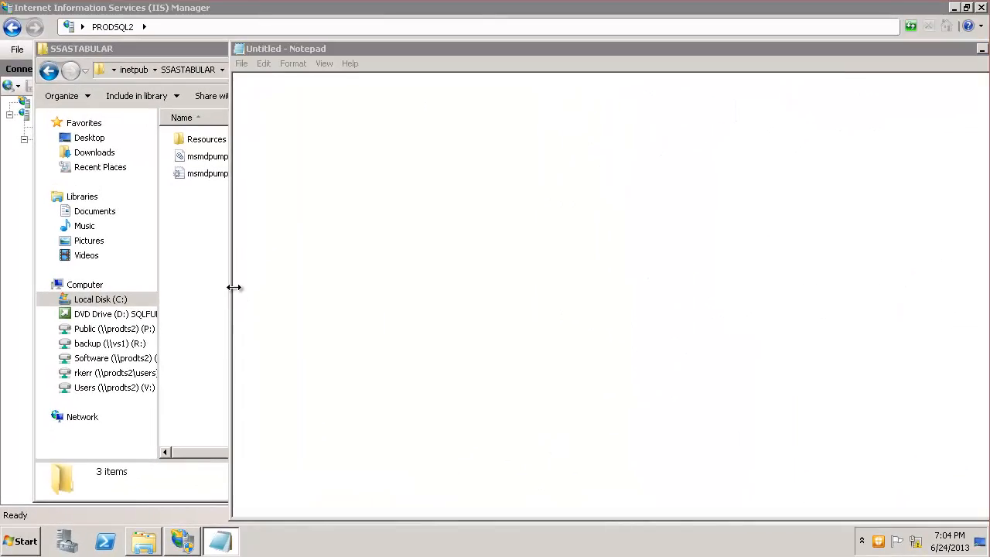
Step: Open msmdpump.ini from C:\inetpub\SSASTABULAR in Notepad, using the * filter to list all file types
key("ctrl+o")
type("C:\\inetpub")
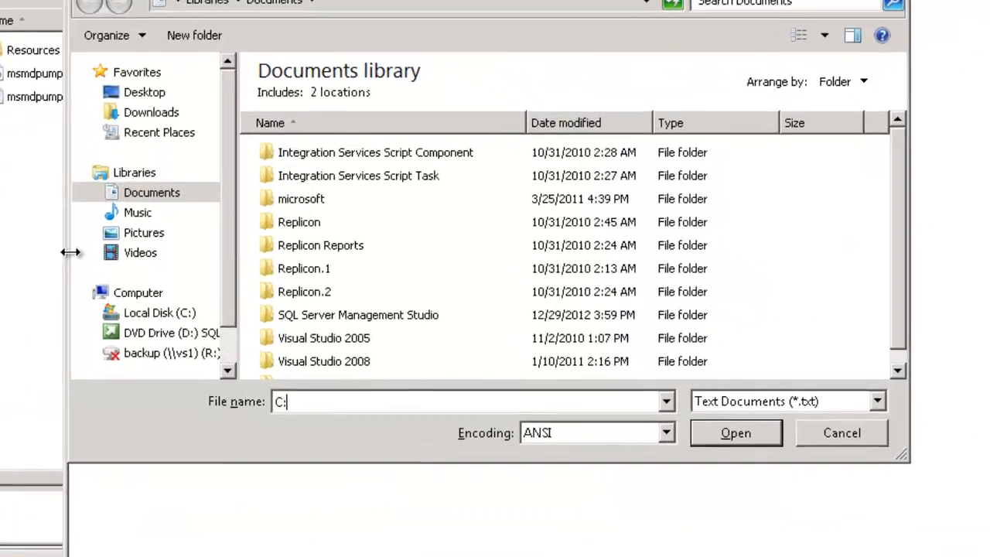
key("Return")
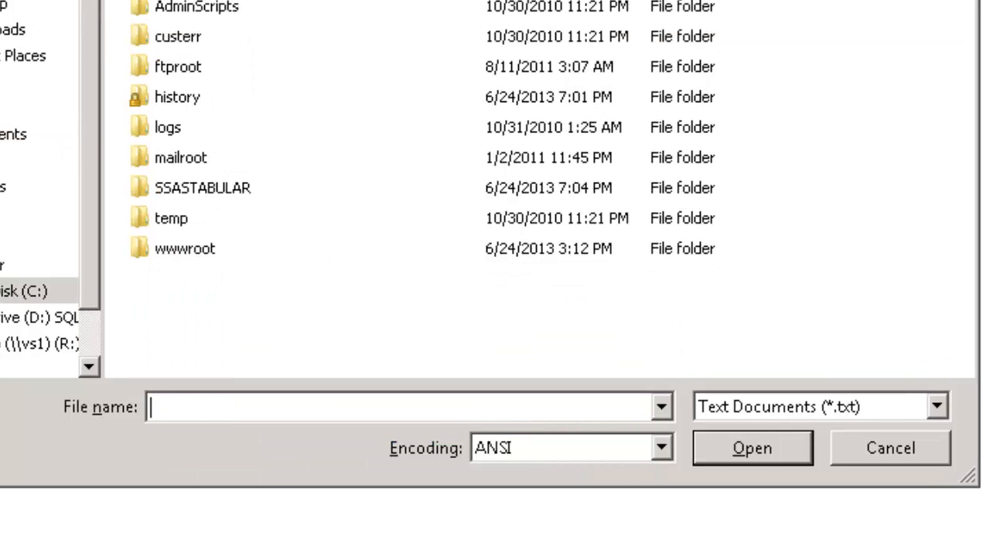
left_click(186, 188)
double_click(186, 188)
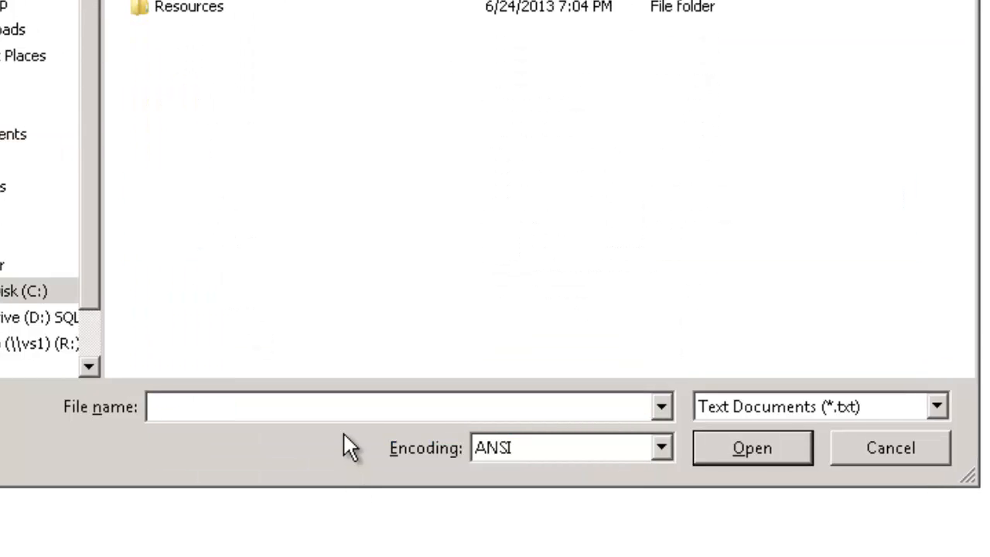
left_click(347, 411)
type("*")
key("Return")
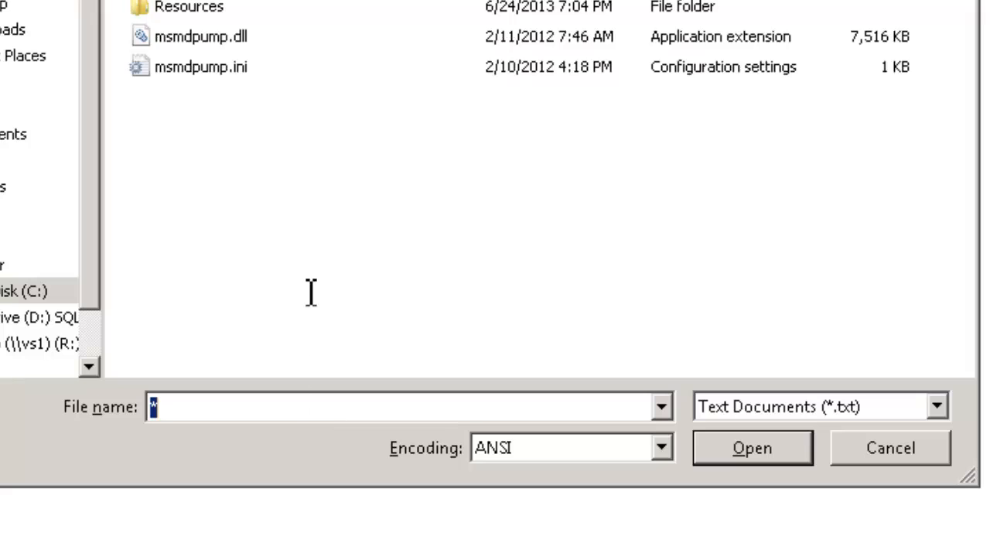
double_click(170, 67)
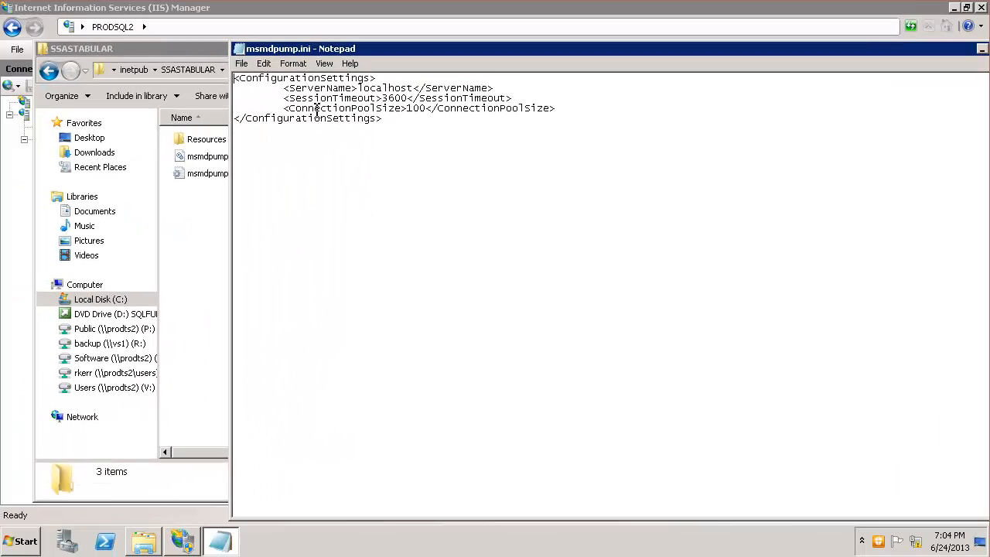
Step: Set the ServerName value in msmdpump.ini to prodsql2\tabular
left_click(357, 88)
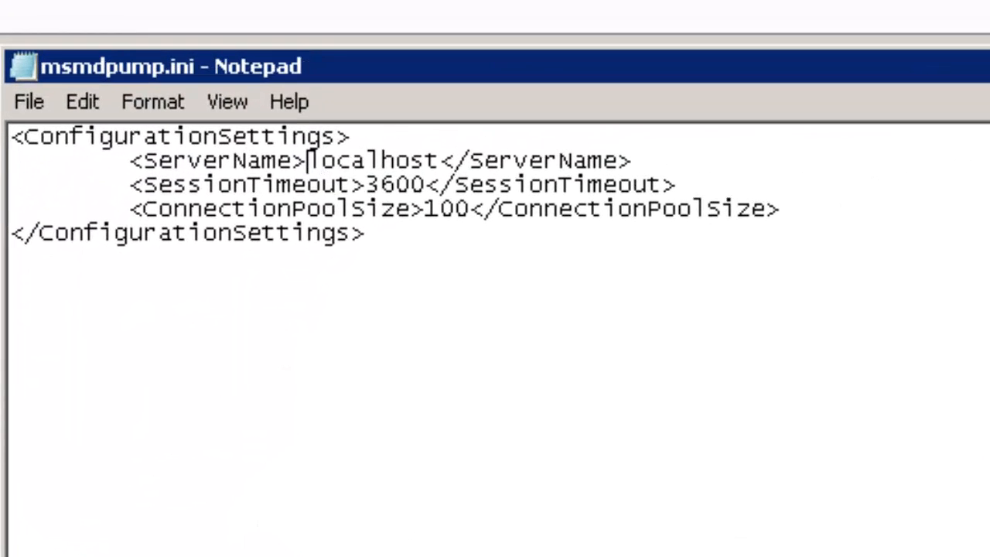
key("shift+Right")
key("shift+Right")
key("shift+Right")
key("shift+Right")
key("shift+Right")
key("shift+Right")
key("shift+Right")
key("shift+Right")
key("shift+Right")
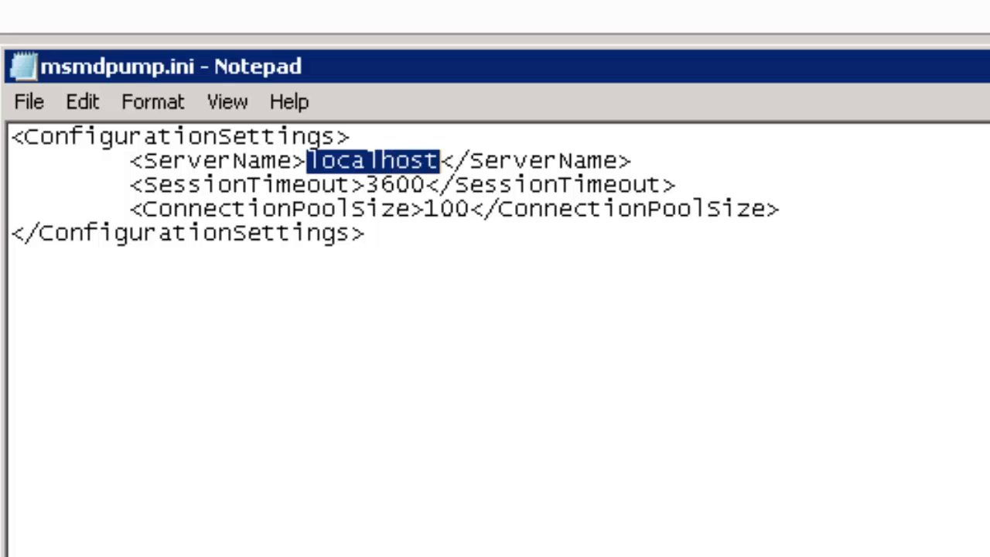
type("prodsql2\ta")
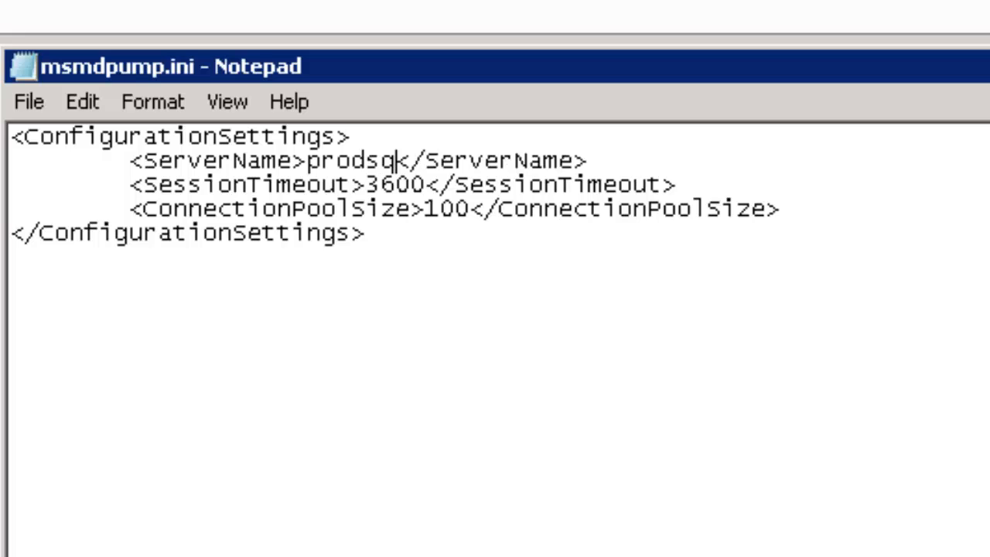
type("bular")
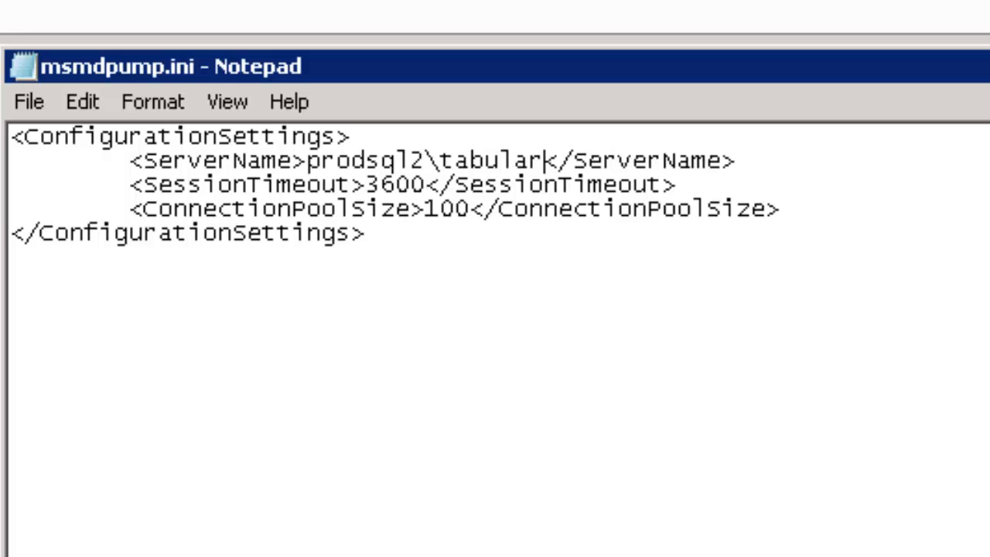
Step: Save msmdpump.ini and close Notepad
left_click(31, 102)
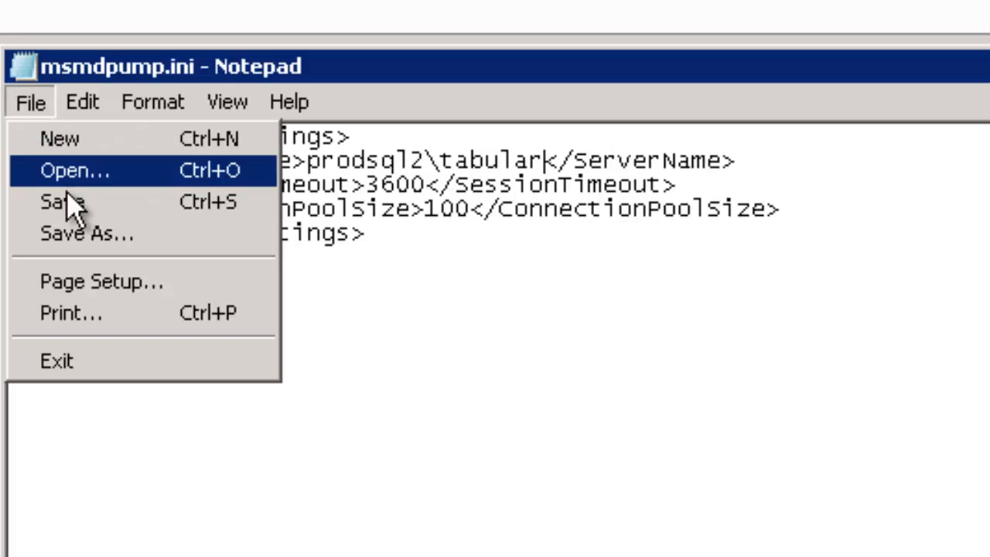
left_click(73, 202)
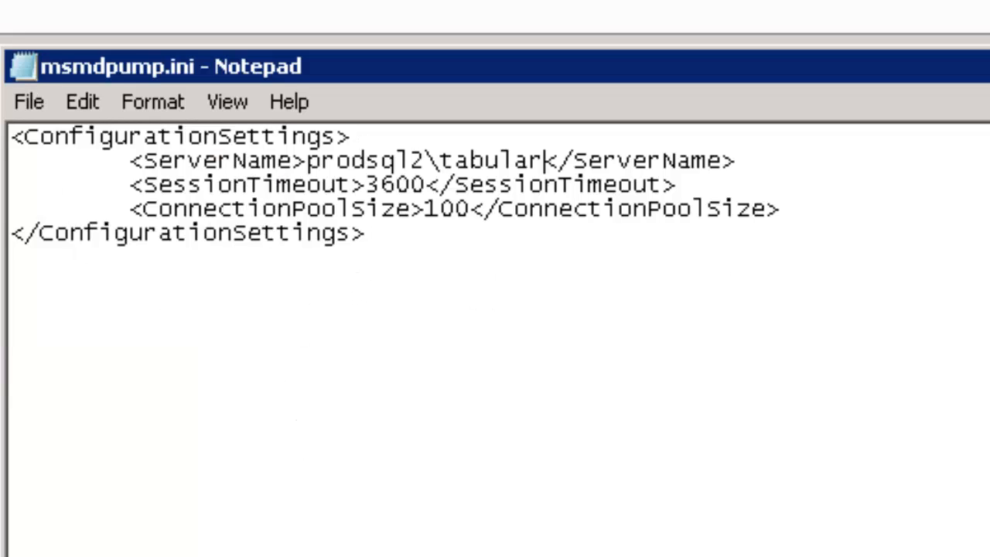
left_click(28, 102)
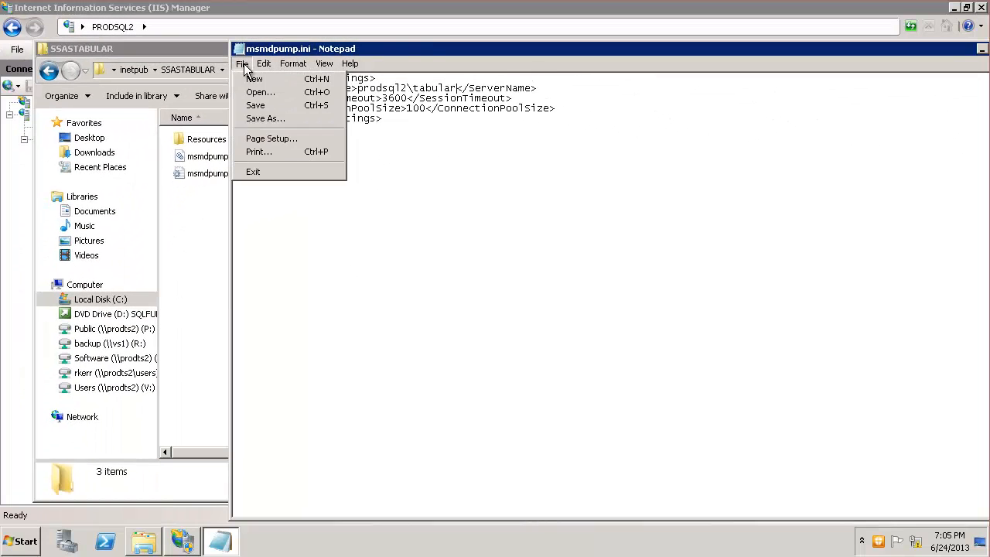
left_click(260, 172)
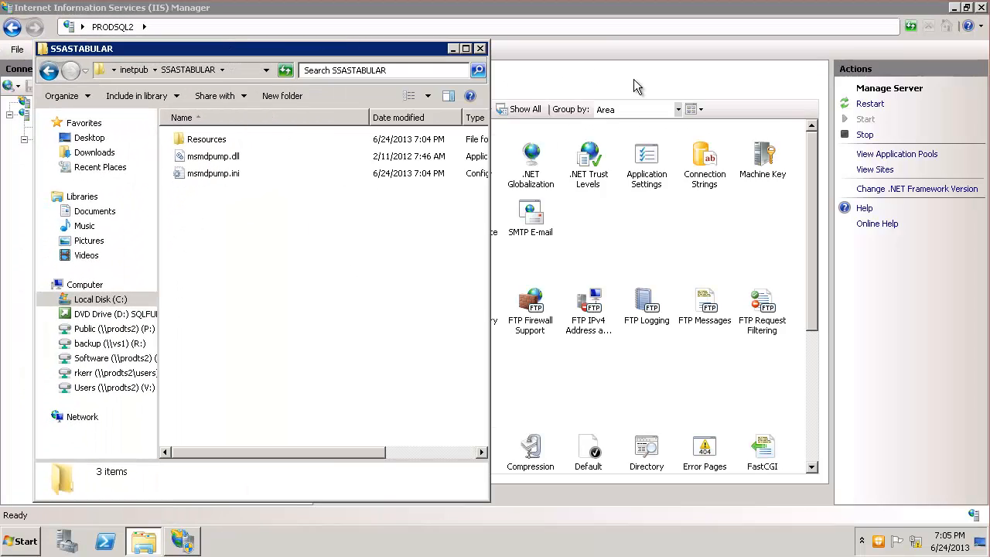
Step: Add an application pool named SSASTABULAR in IIS Manager with the Classic managed pipeline mode
left_click(453, 49)
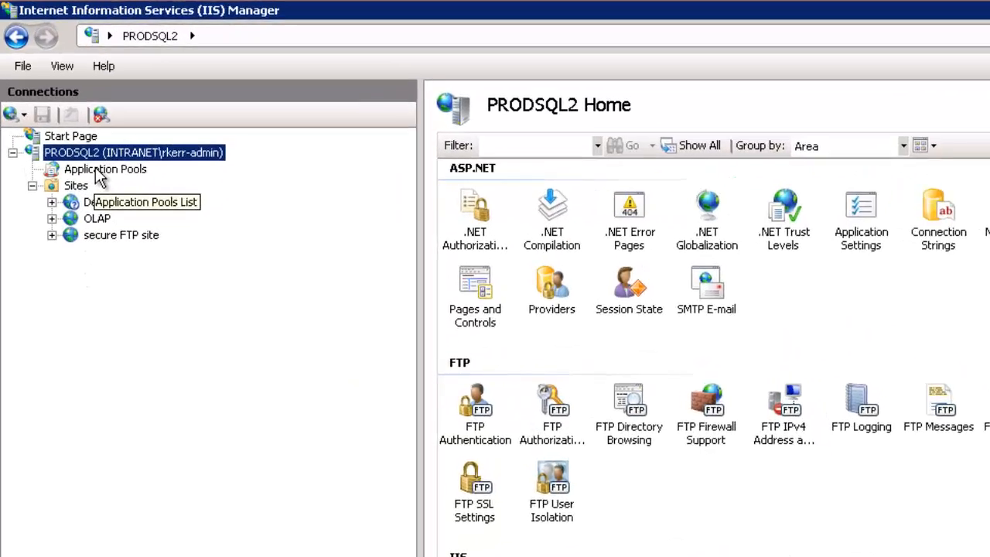
right_click(77, 129)
left_click(131, 137)
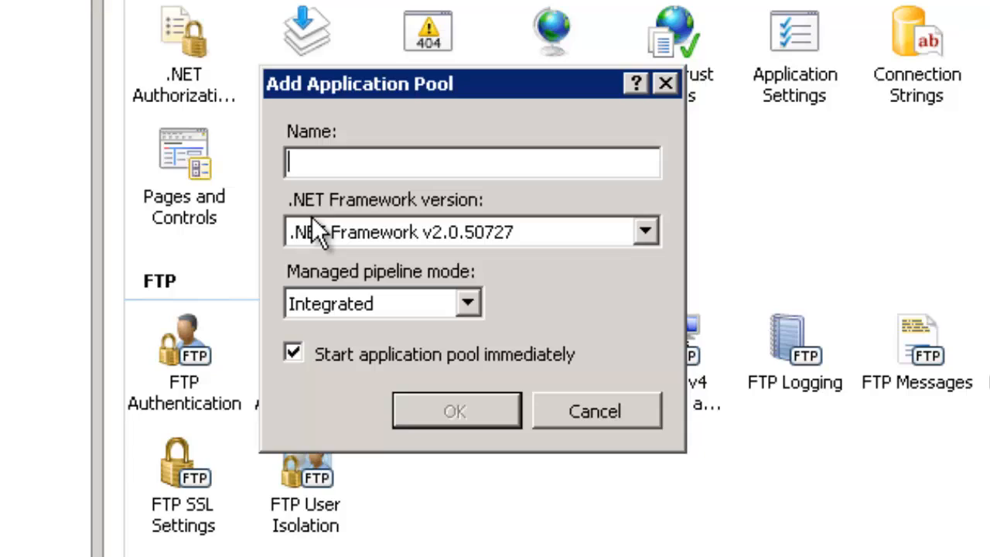
type("SSASTABULAR")
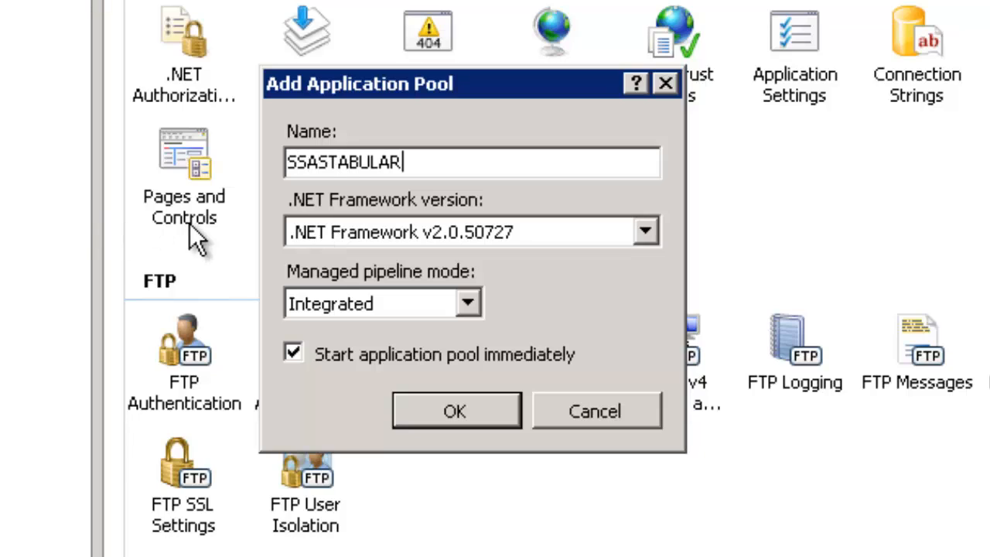
left_click(459, 311)
left_click(323, 354)
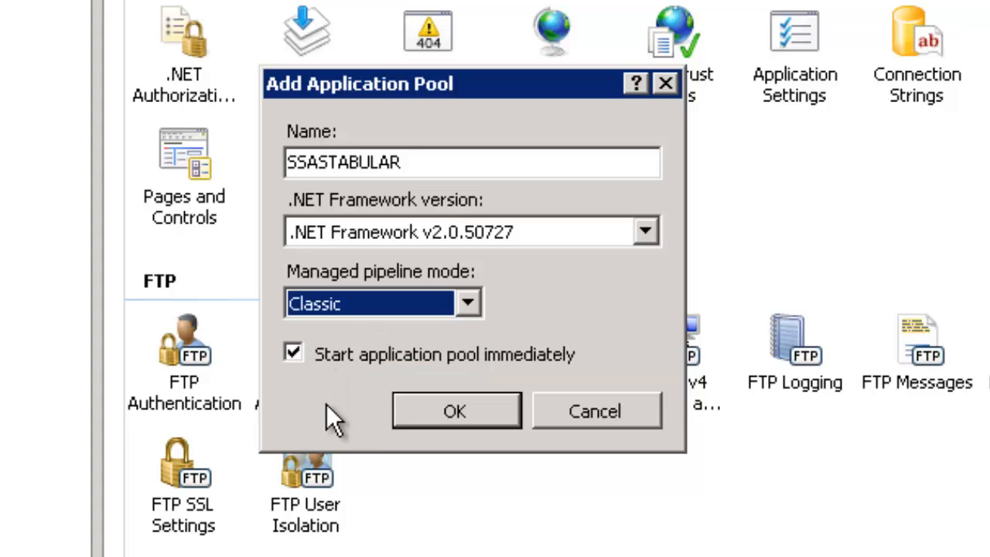
left_click(444, 414)
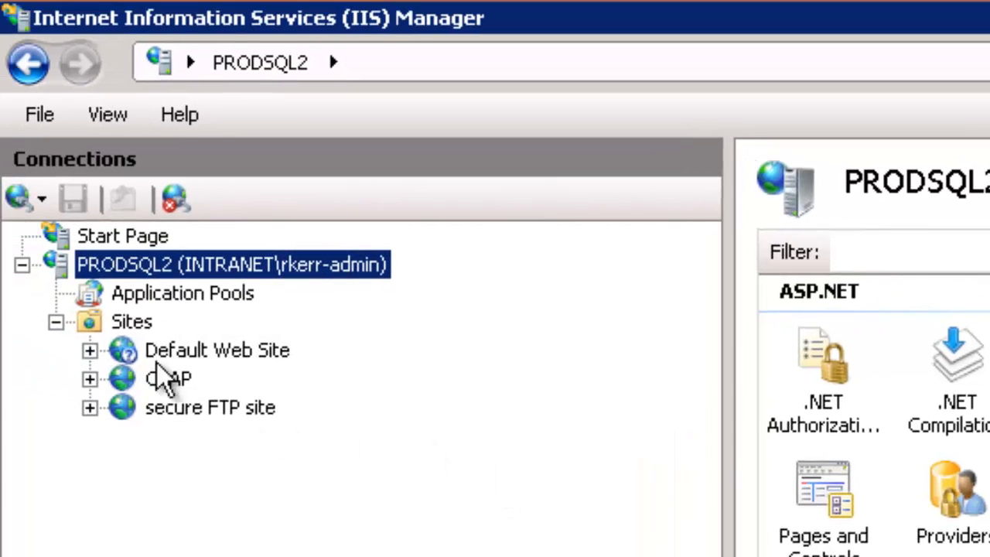
Step: Open the identity setting of the SSASTABULAR application pool and choose a custom account with its own credentials
left_click(182, 293)
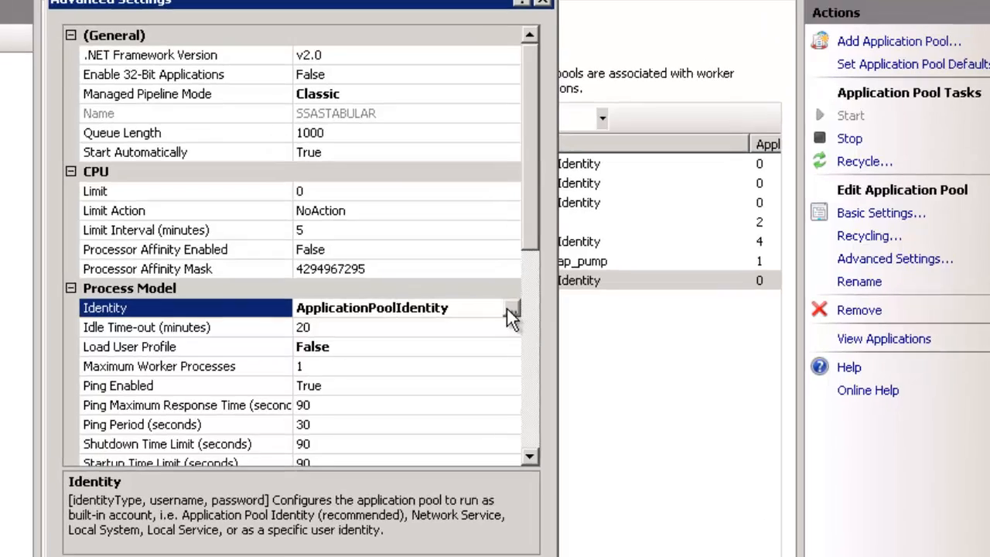
left_click(474, 309)
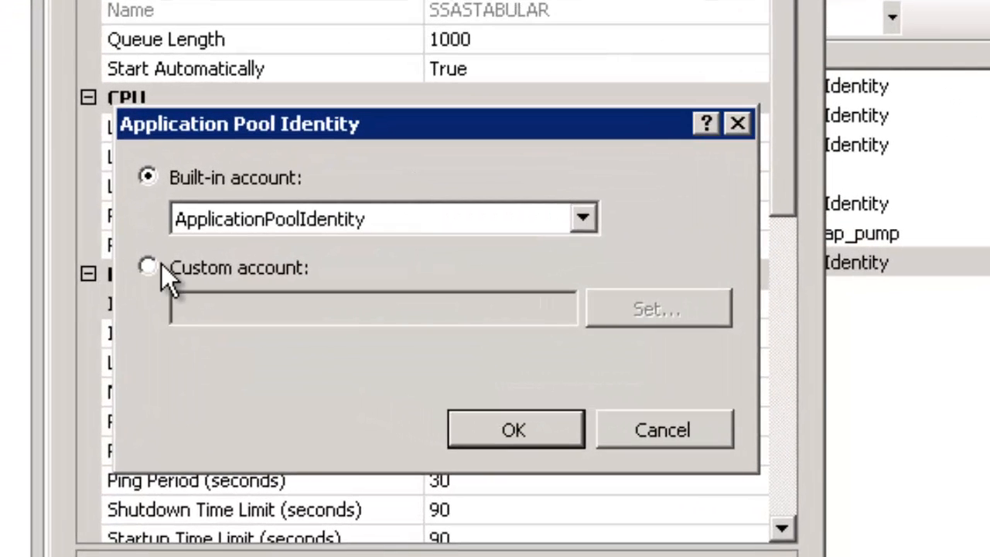
left_click(227, 269)
left_click(631, 310)
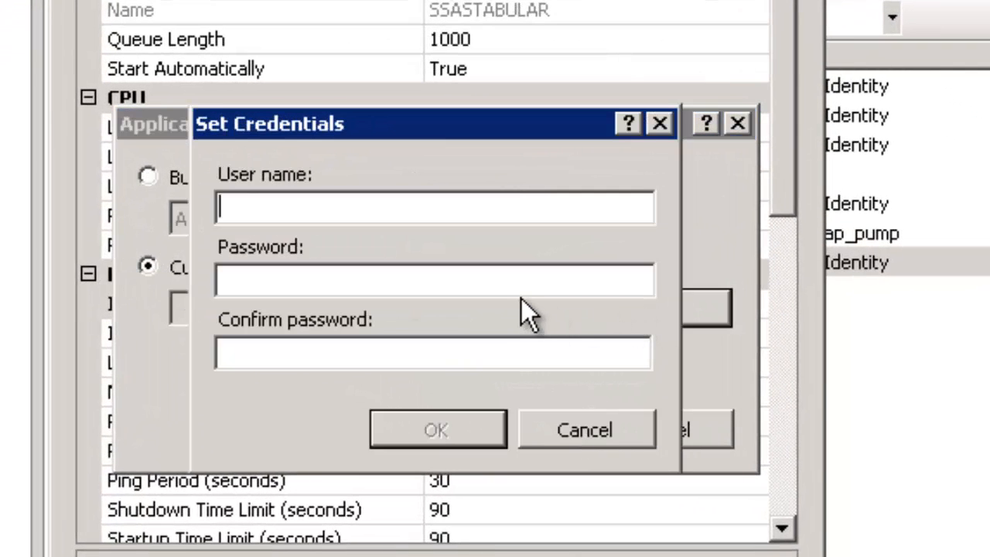
Step: Enter INTRANET\svc_olap_pump and the account password as the pool's credentials and apply the identity change
type("INTRANET\\")
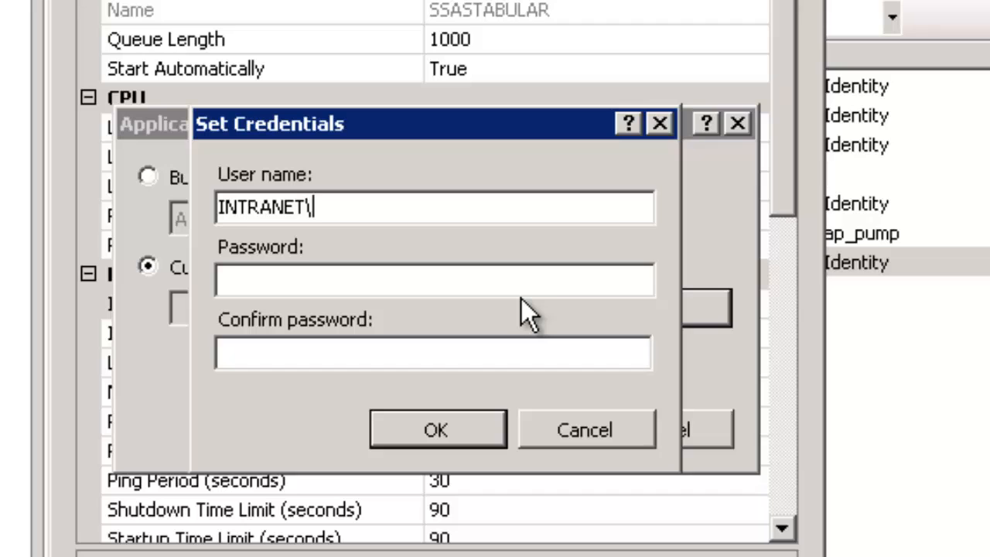
type("svc_olap_pump")
key("Tab")
type("••••••••••")
key("Tab")
type("••••••••••")
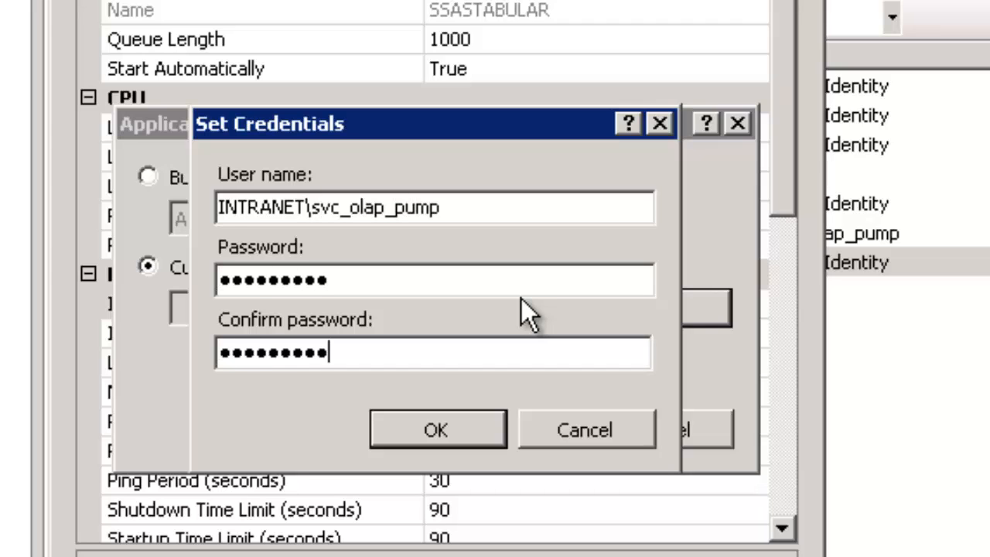
key("Return")
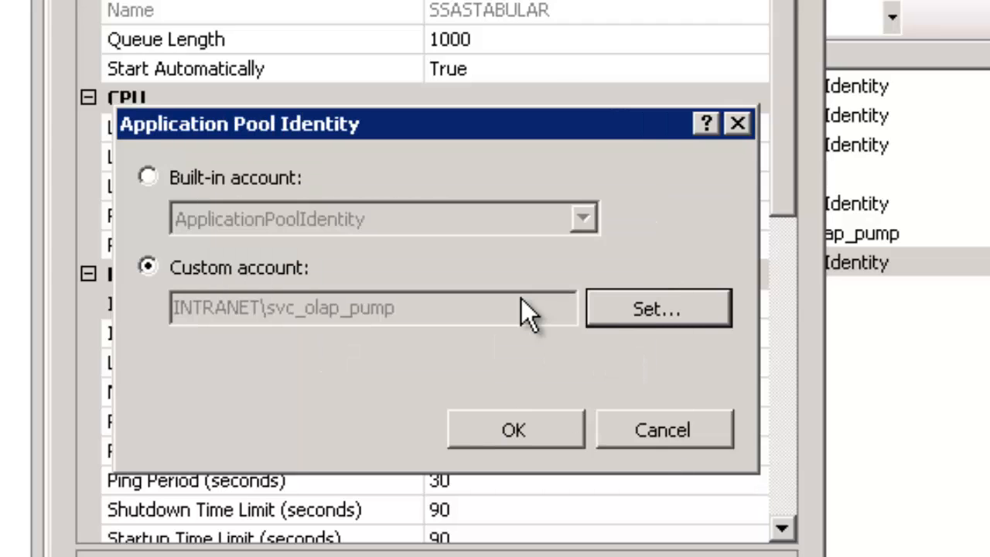
left_click(507, 433)
left_click(588, 556)
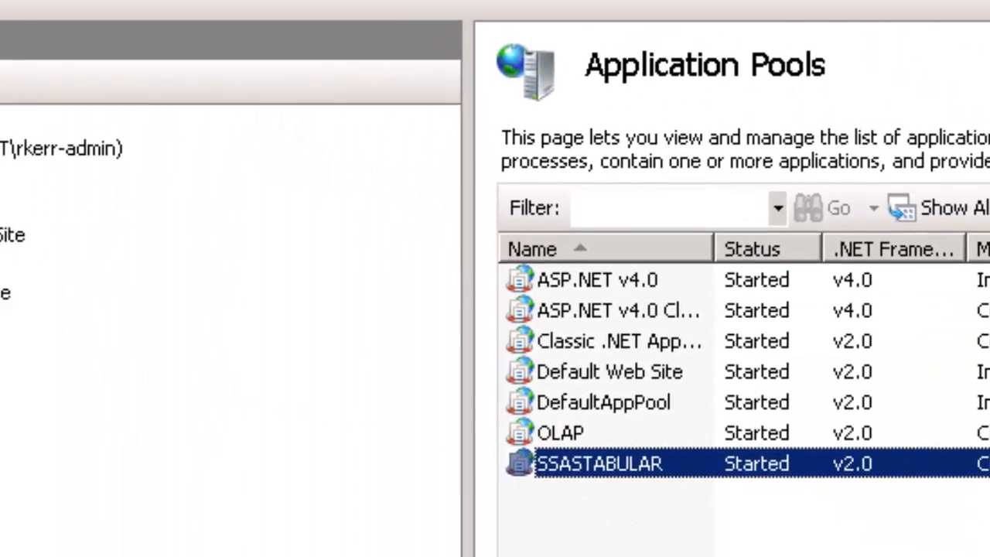
Step: Start adding a new web site named SSASTABULAR that uses the SSASTABULAR application pool
left_click(133, 332)
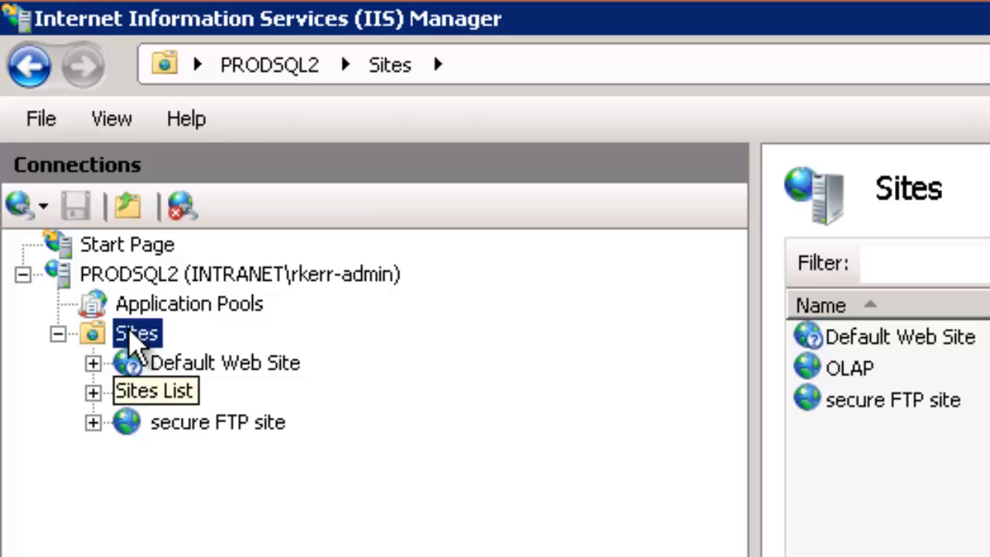
right_click(131, 337)
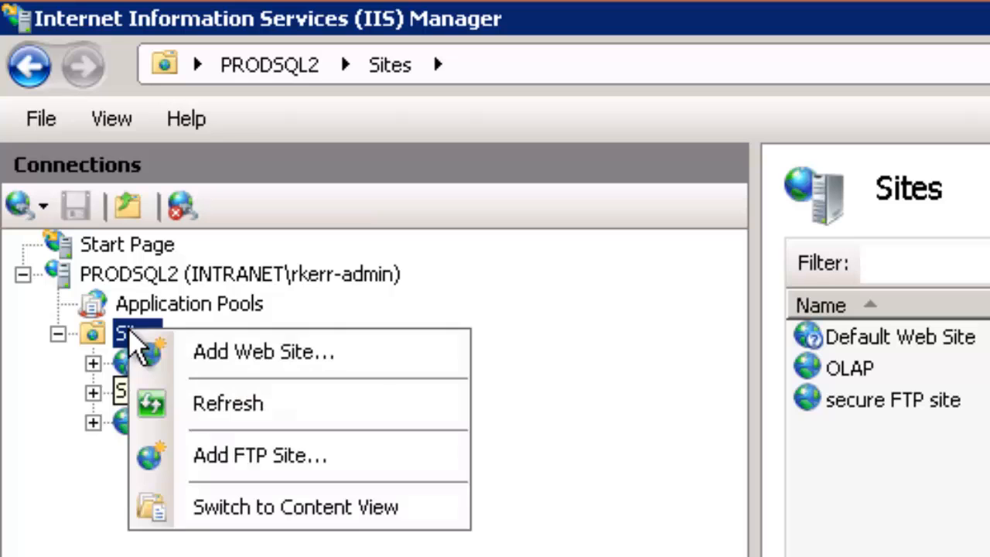
left_click(243, 358)
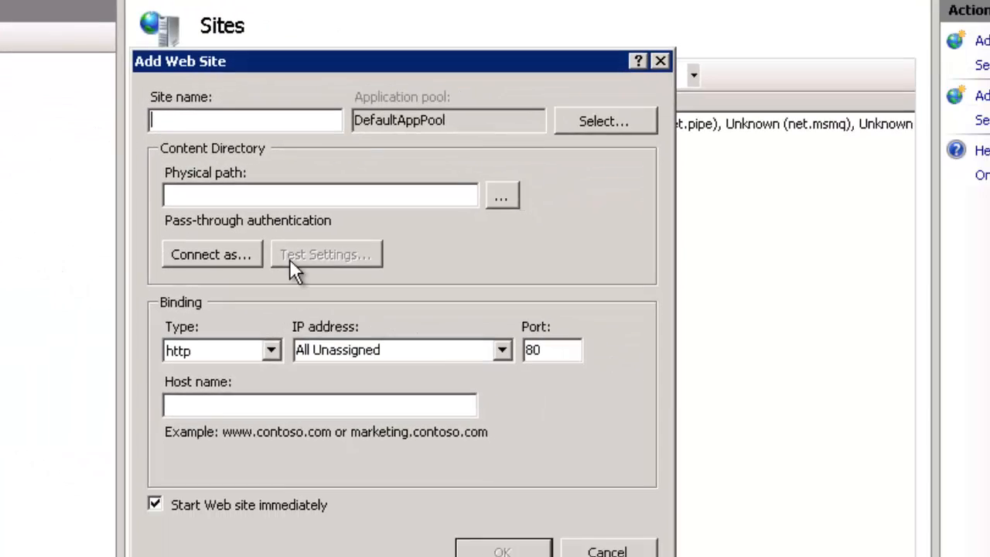
type("SSASTB")
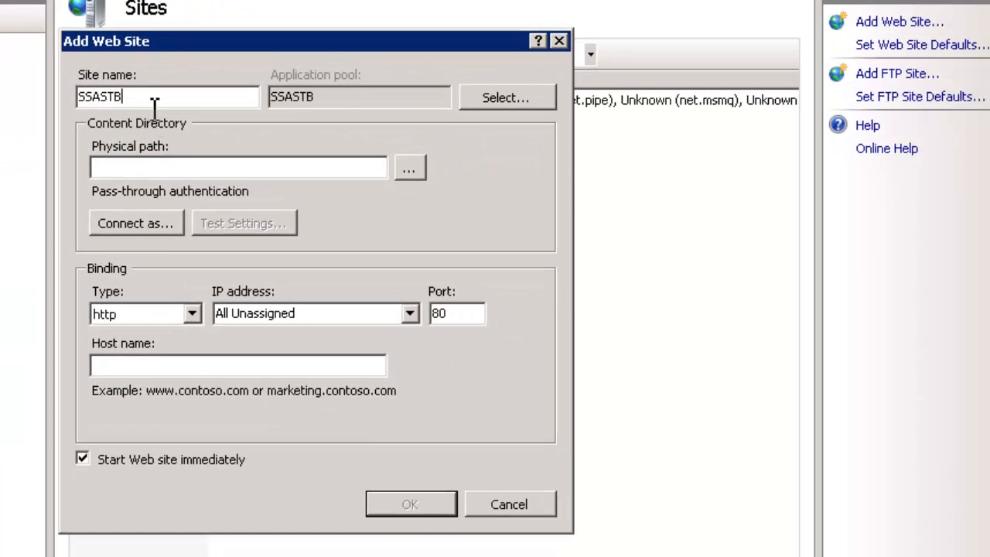
key("BackSpace")
type("ABULAR")
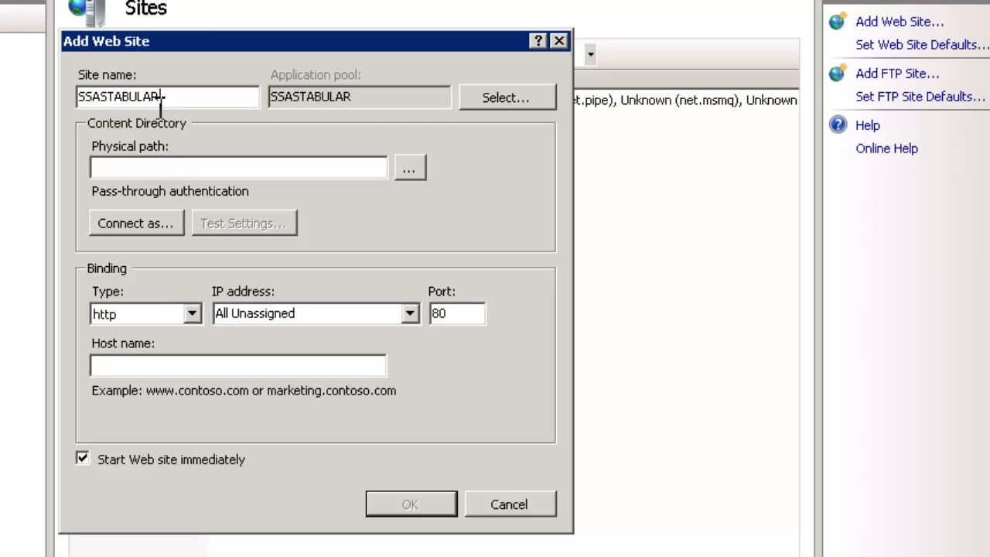
Step: Set the new site's physical path to C:\inetpub\SSASTABULAR
left_click(408, 169)
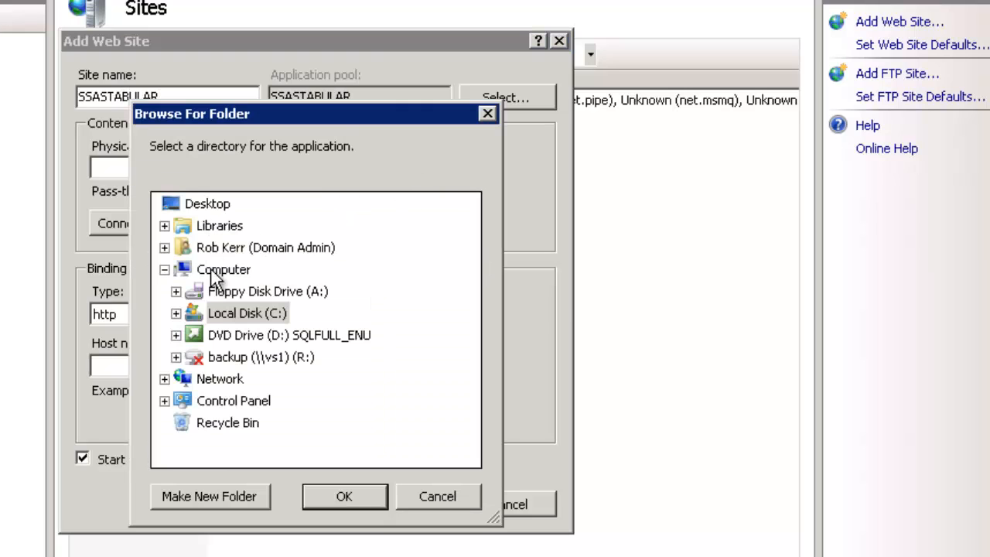
left_click(176, 313)
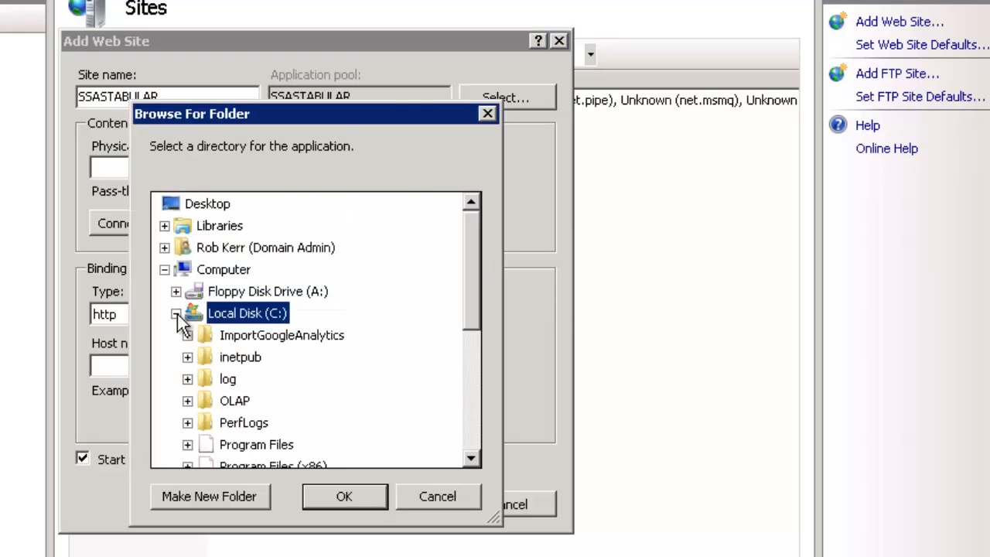
left_click(187, 357)
left_click(270, 401)
left_click(344, 496)
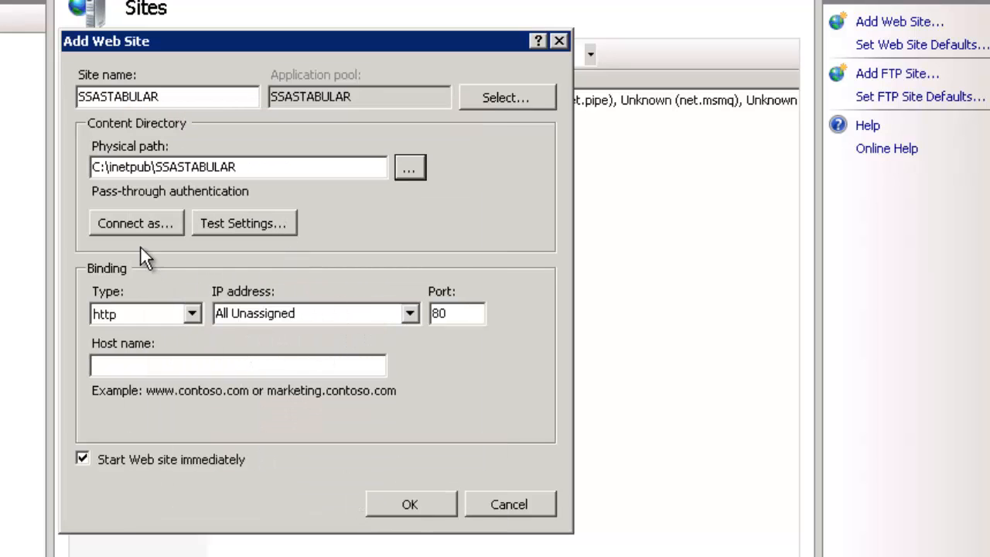
Step: Check that the content directory uses pass-through authentication and test the site's connection settings
left_click(132, 225)
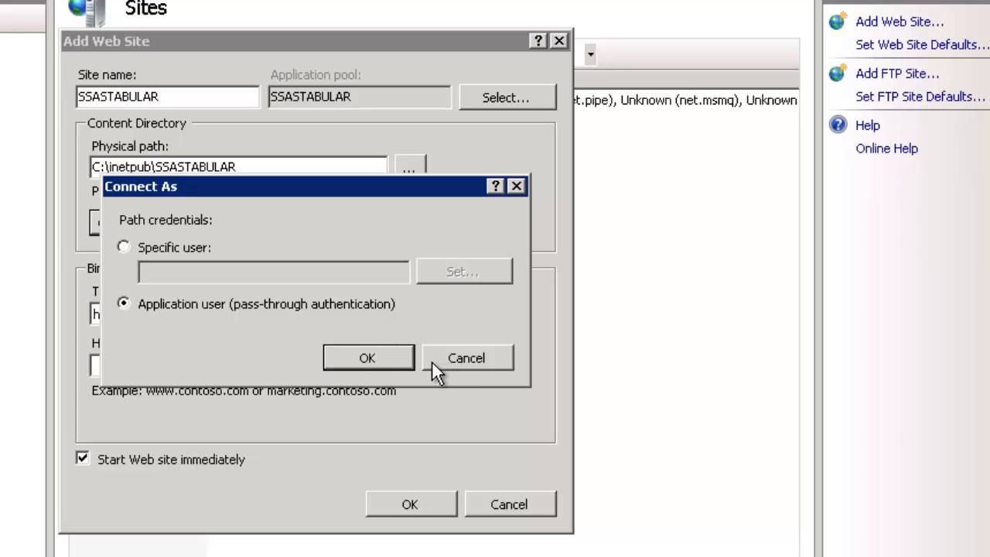
left_click(373, 357)
left_click(220, 220)
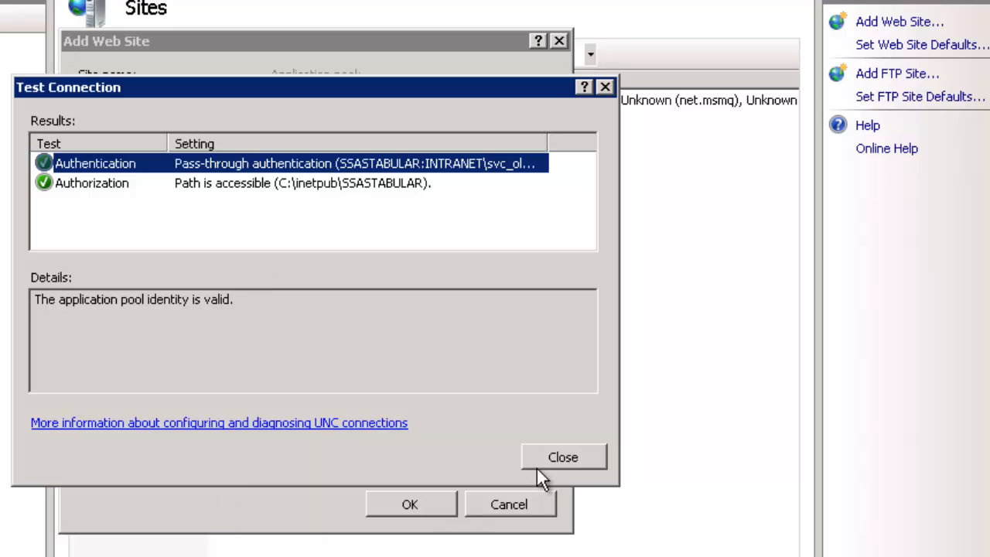
left_click(554, 458)
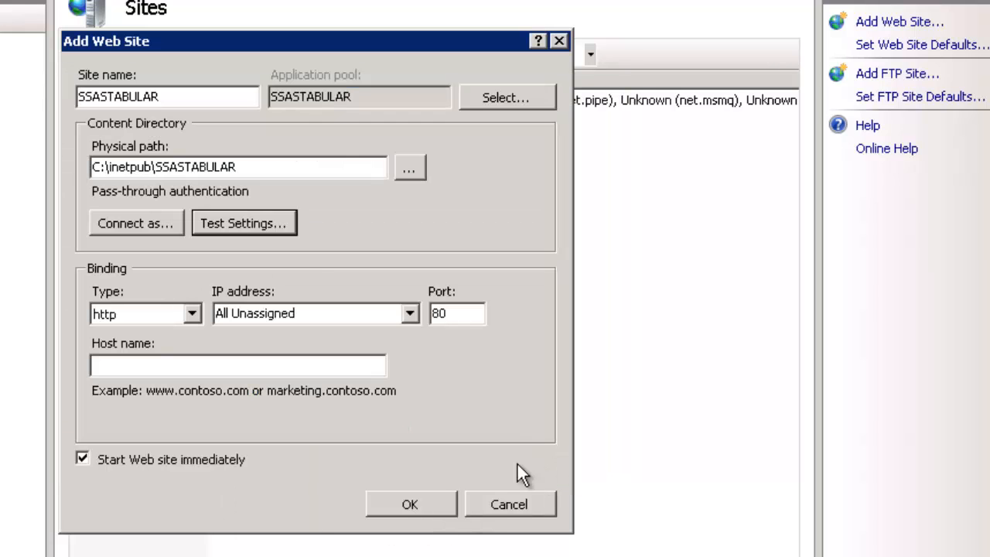
Step: Set the site's binding type to https with the *.blue-granite.com SSL certificate
left_click(198, 314)
left_click(117, 346)
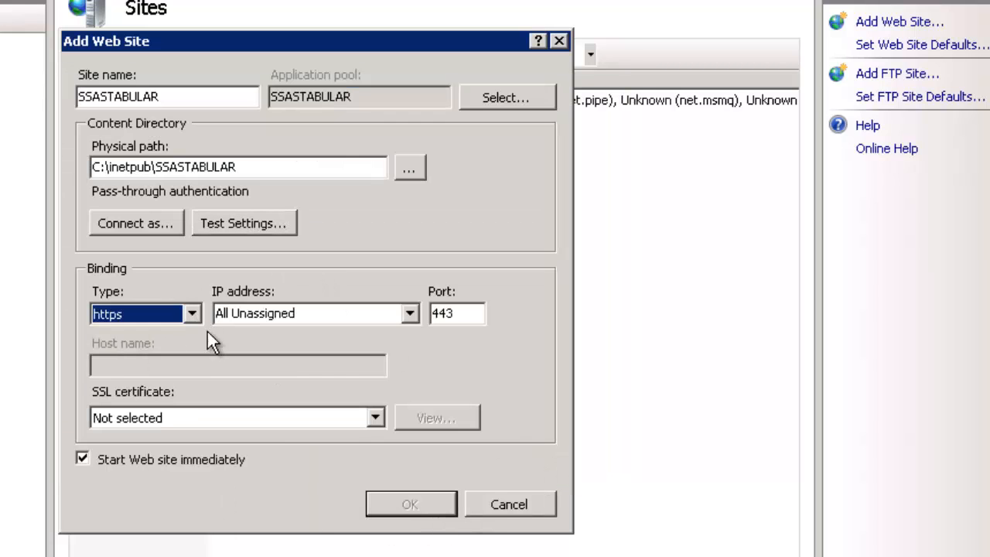
left_click(177, 425)
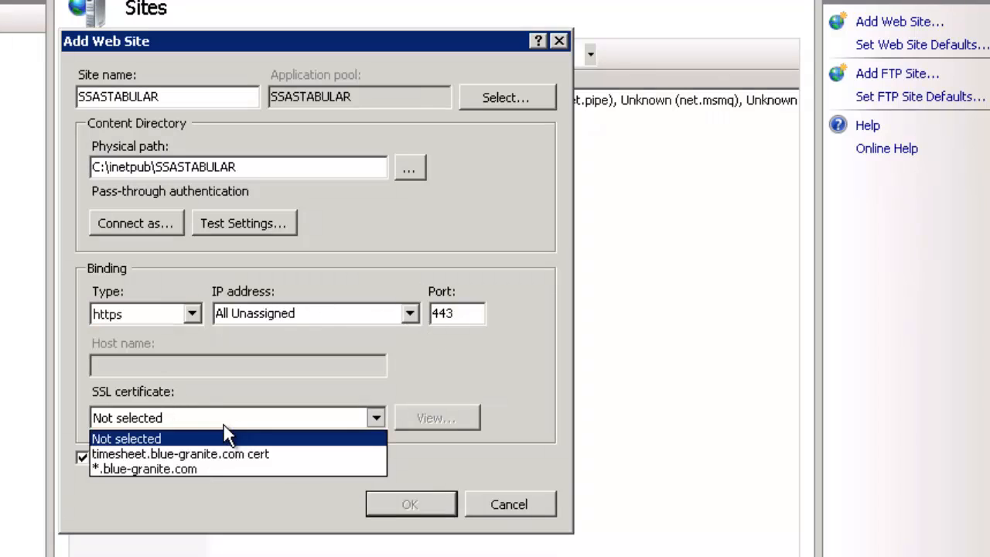
left_click(147, 468)
Step: Enter the host name ssastabular.blue-granite.com for the binding and create the web site
left_click(175, 365)
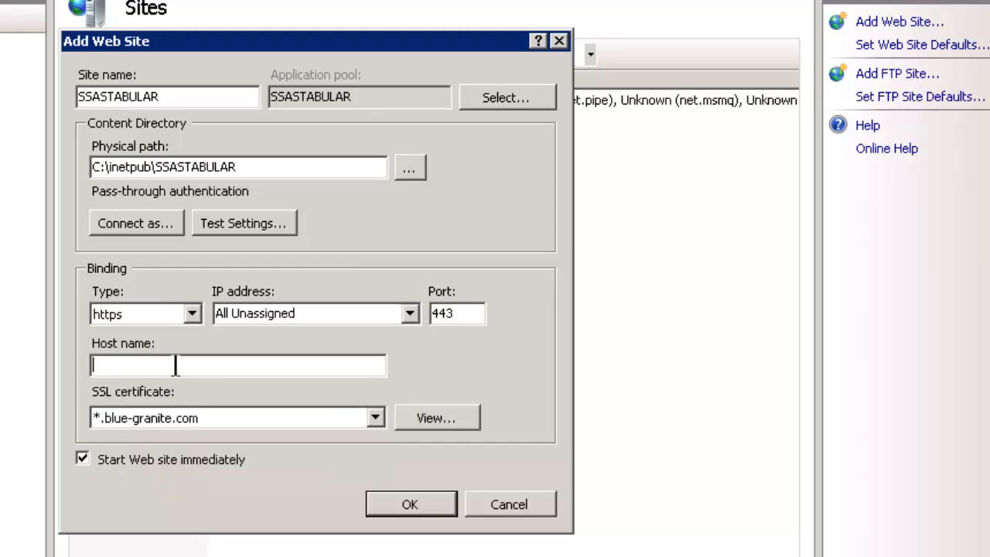
type("ssastabular.")
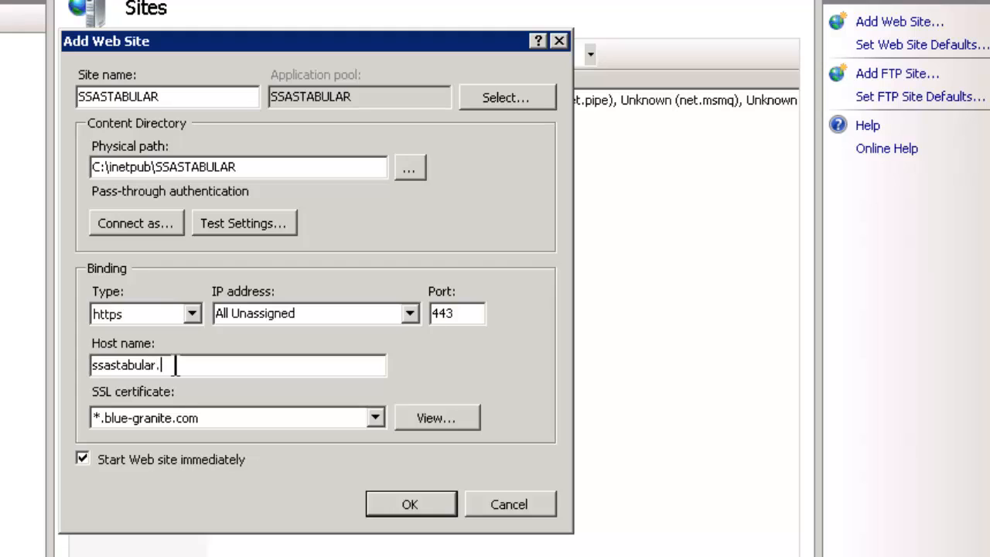
type("blue-granite.com")
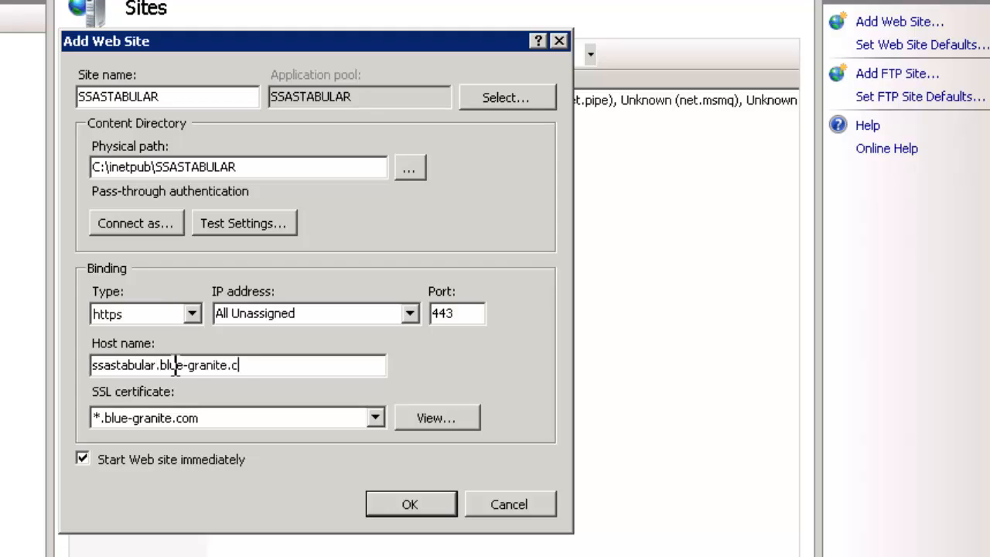
left_click(418, 503)
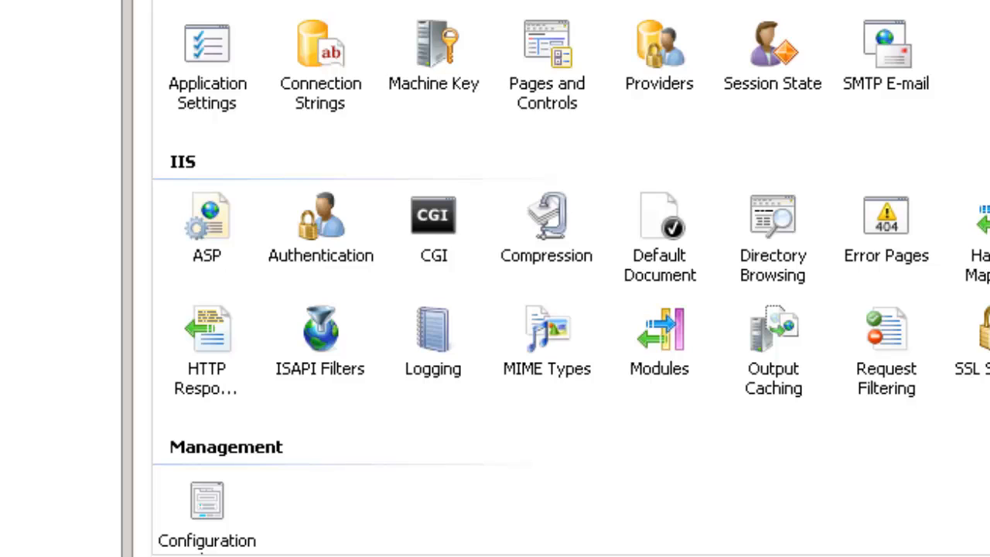
Step: Configure the SSASTABULAR site's authentication with Windows and Basic enabled and Anonymous disabled
double_click(320, 228)
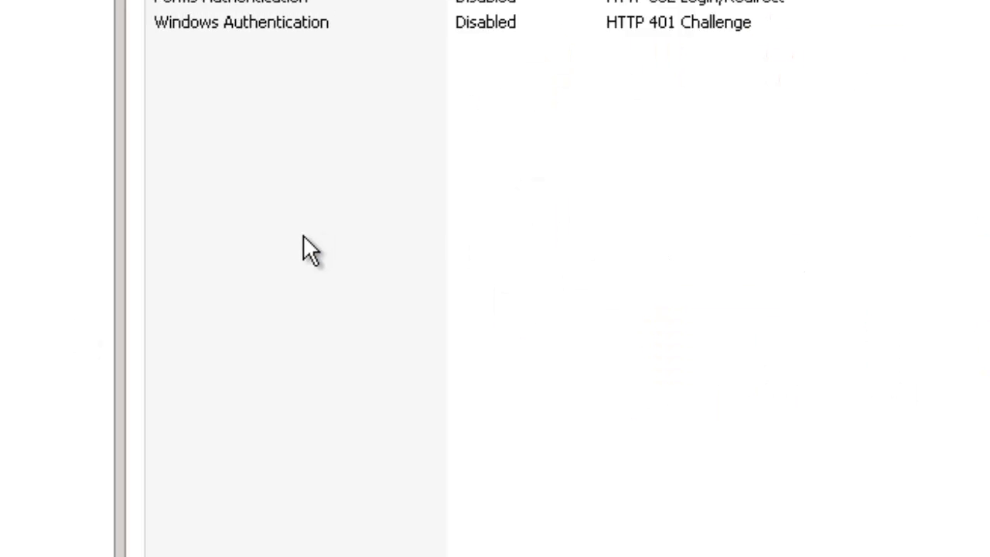
right_click(155, 260)
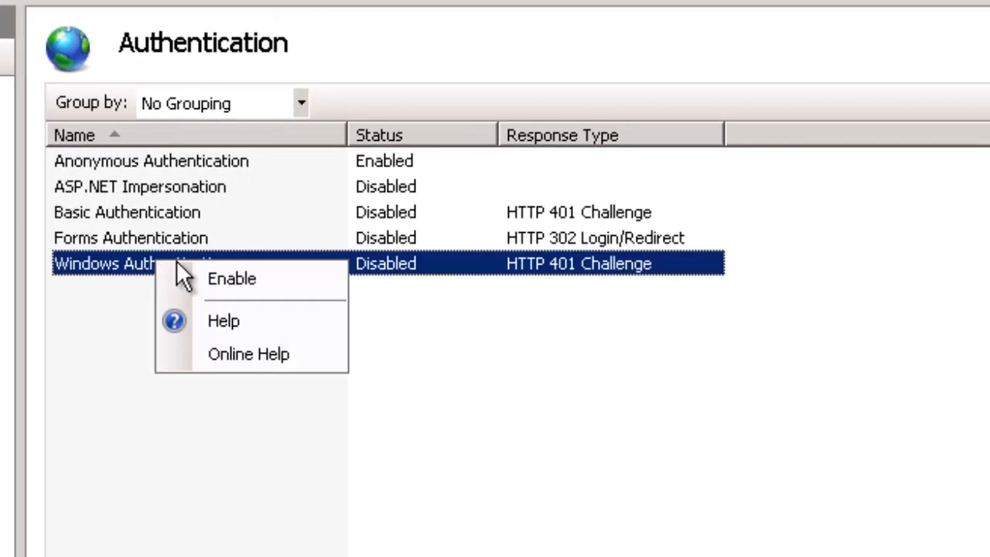
left_click(224, 280)
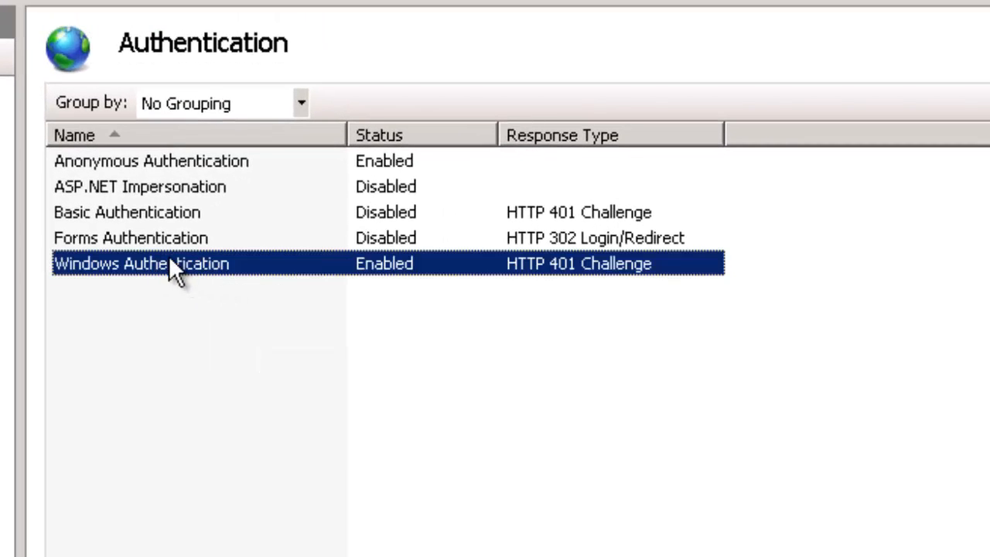
right_click(139, 213)
left_click(209, 234)
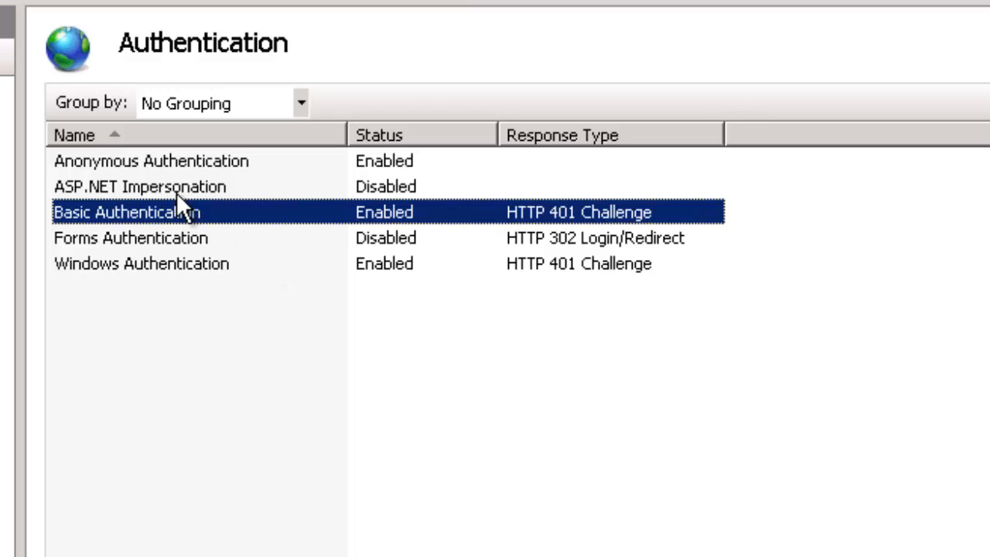
right_click(173, 162)
left_click(256, 180)
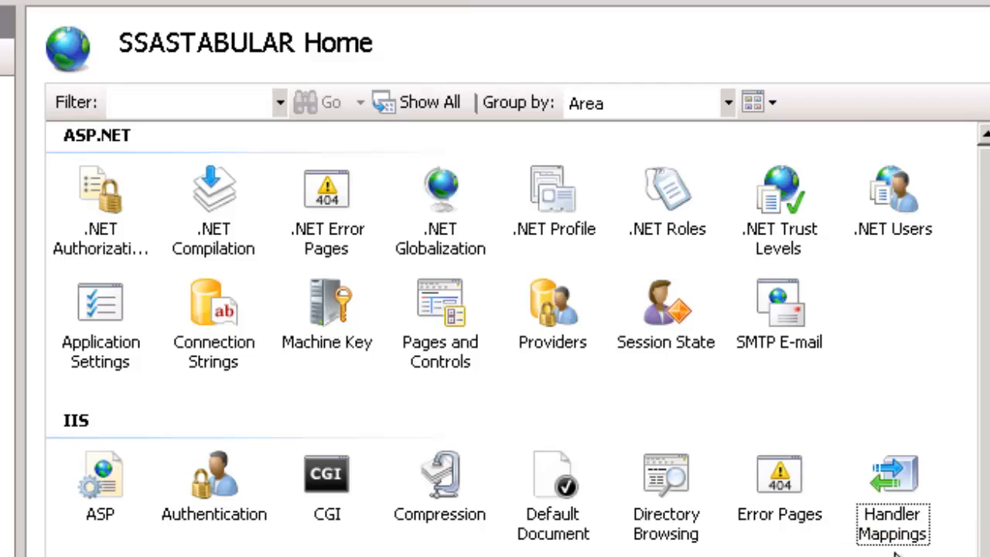
Step: Start a script map in the site's handler mappings with request path *.dll and executable C:\inetpub\SSASTABULAR\msmdpump.dll
double_click(893, 483)
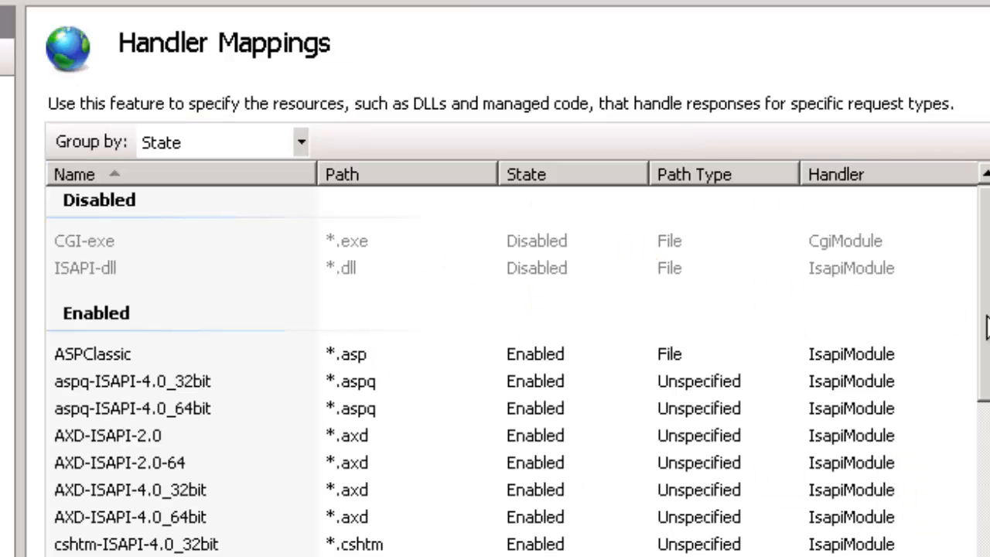
left_click(899, 380)
type("*.dll")
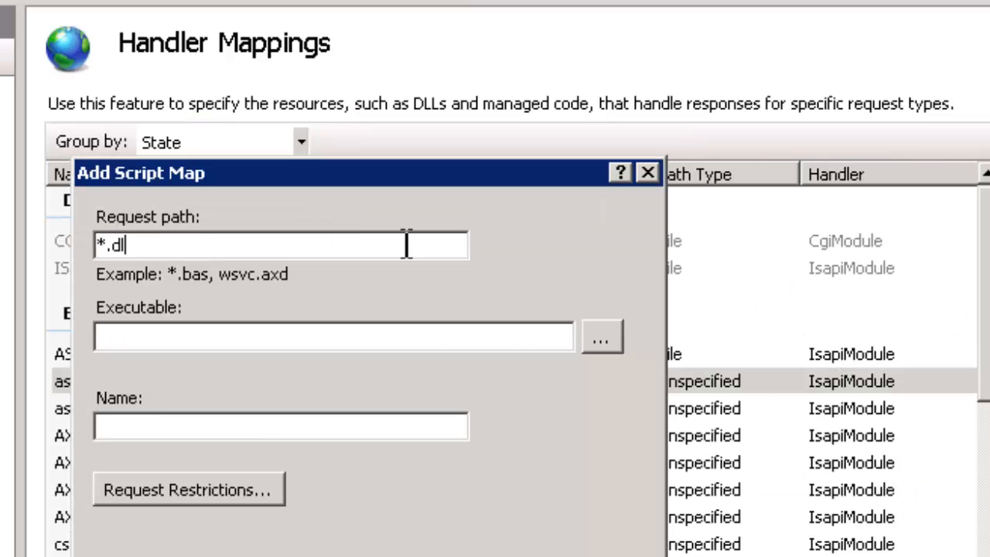
key("Tab")
left_click(601, 340)
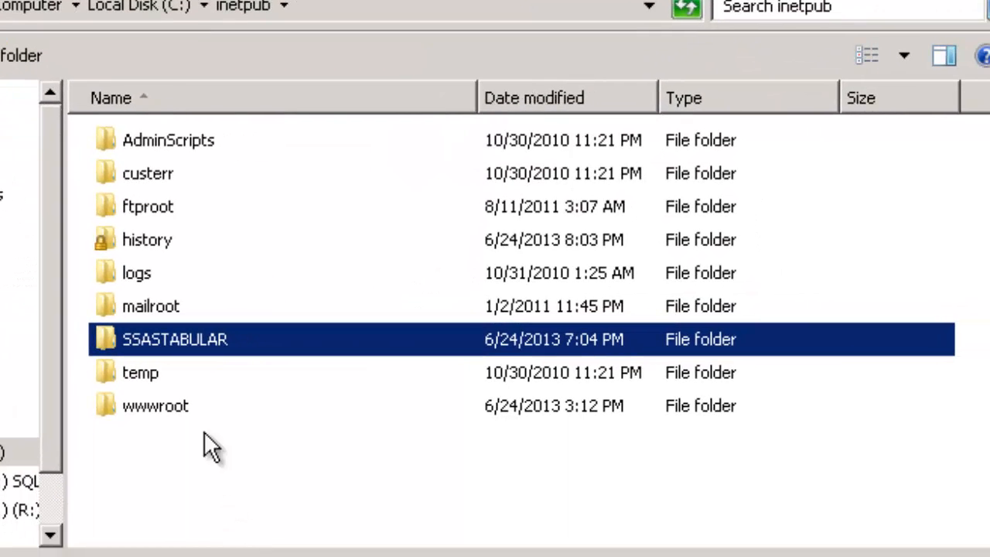
double_click(275, 422)
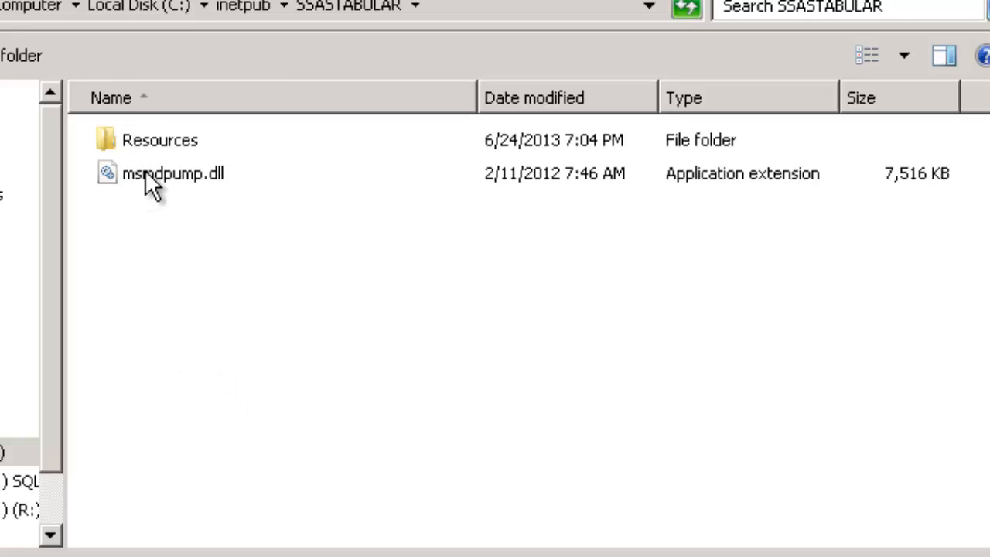
double_click(147, 175)
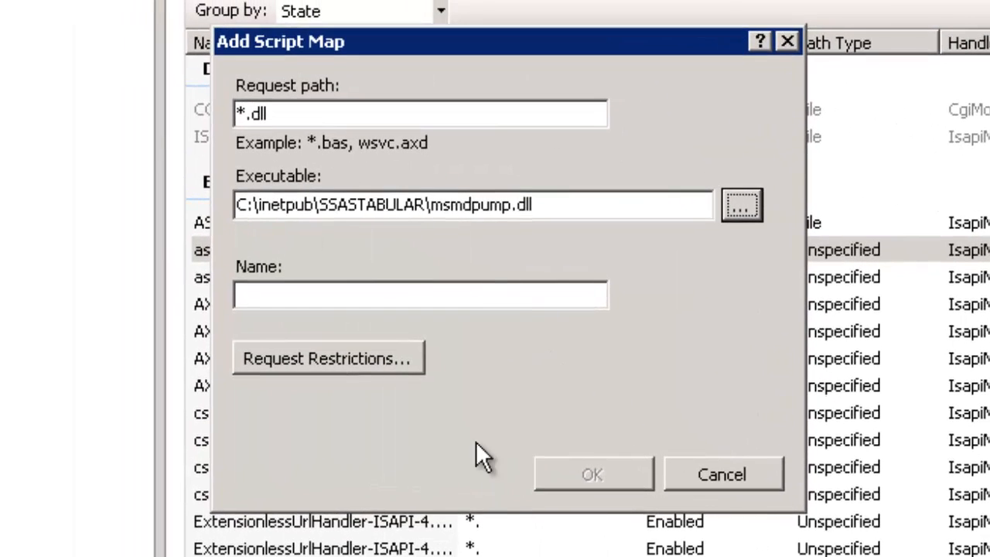
Step: Name the script map SSASTABULAR, create it and allow its ISAPI extension
left_click(506, 297)
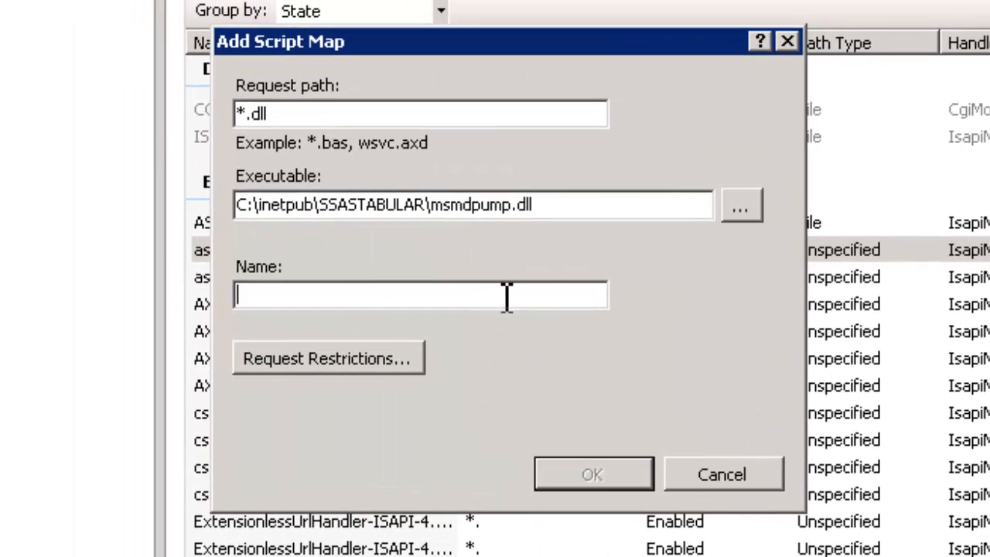
type("SSASTABULAR")
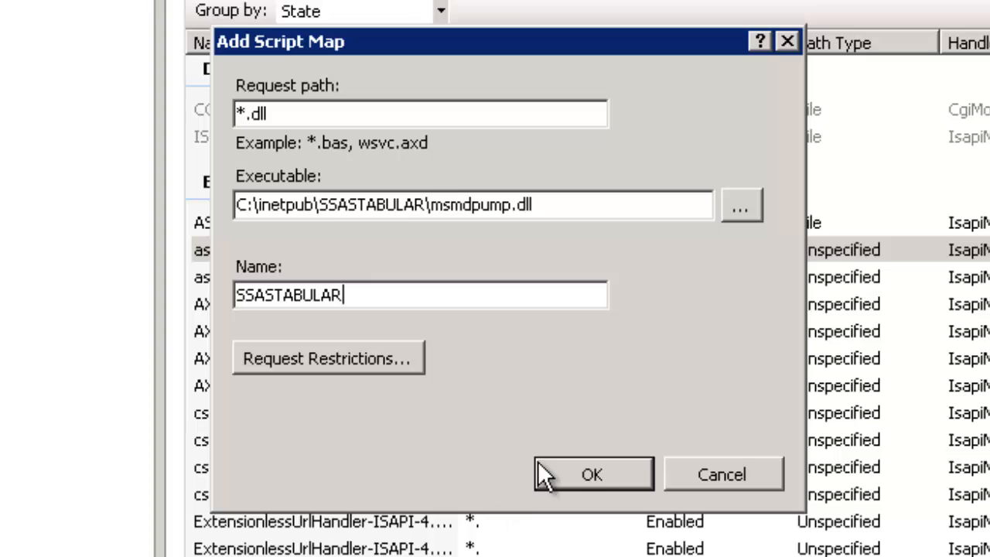
left_click(590, 472)
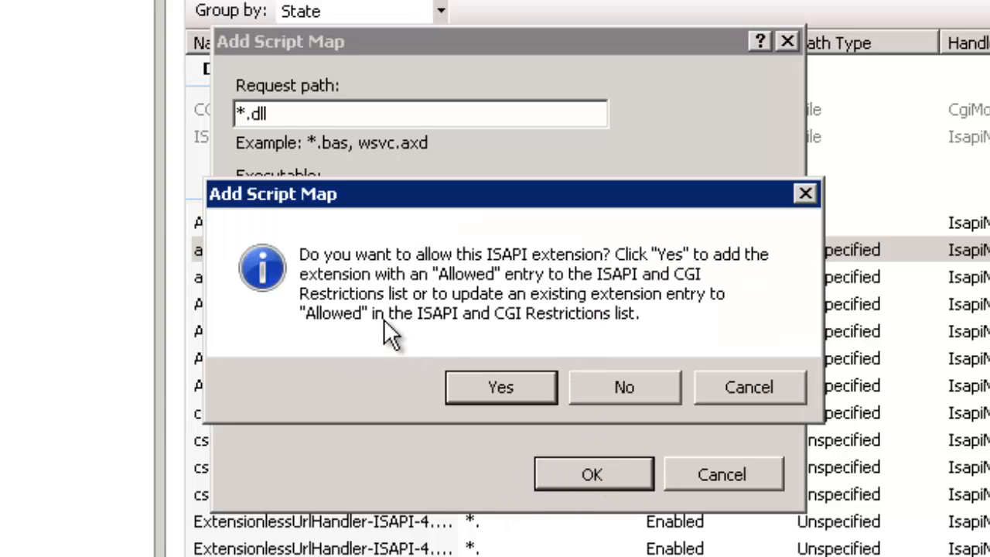
left_click(478, 382)
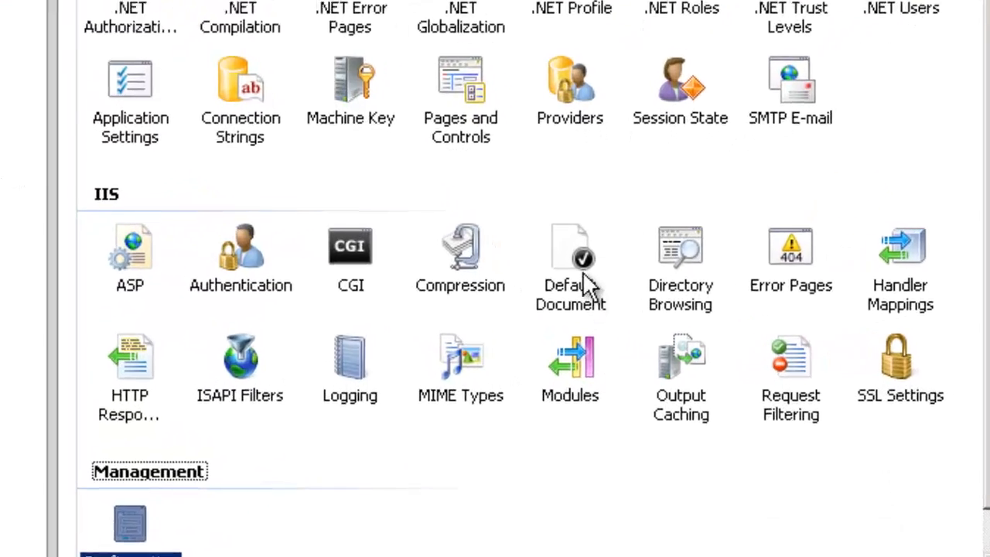
Step: Add msmdpump.dll to the site's default documents
double_click(585, 277)
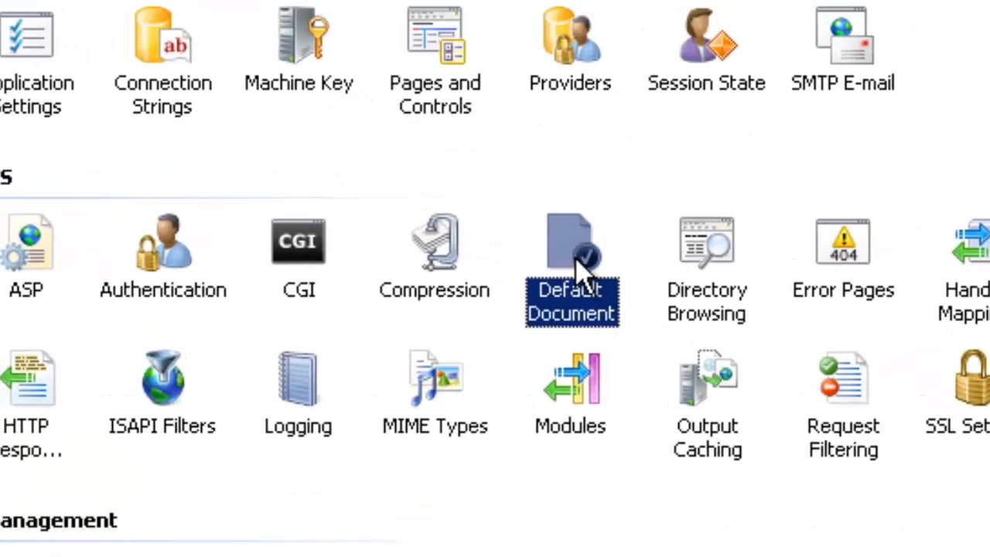
right_click(276, 457)
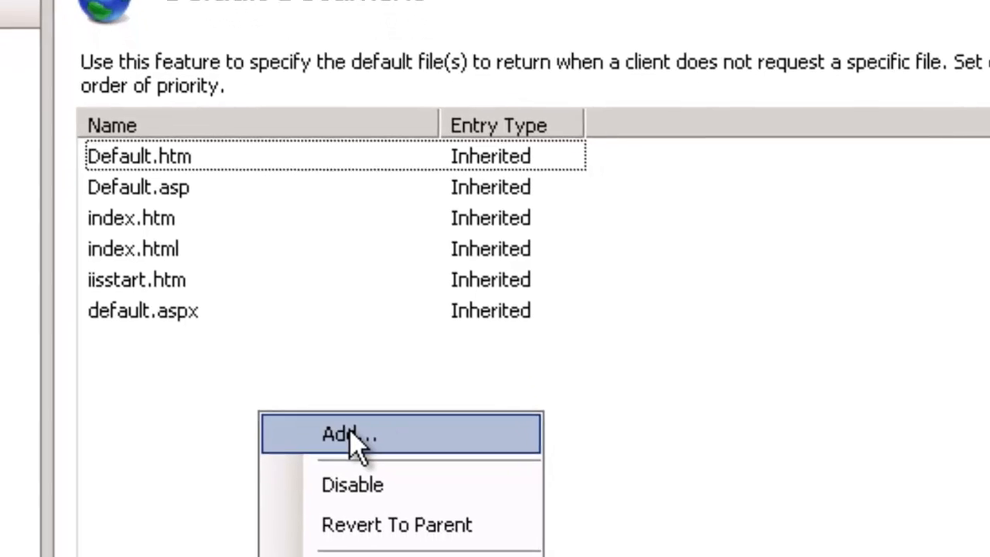
left_click(361, 476)
type("msmdpup.")
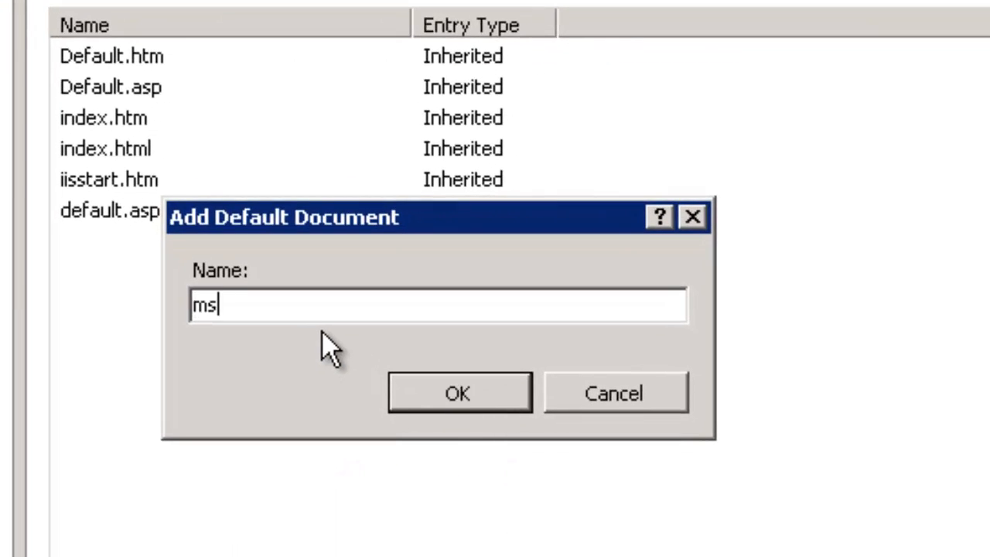
key("BackSpace")
key("BackSpace")
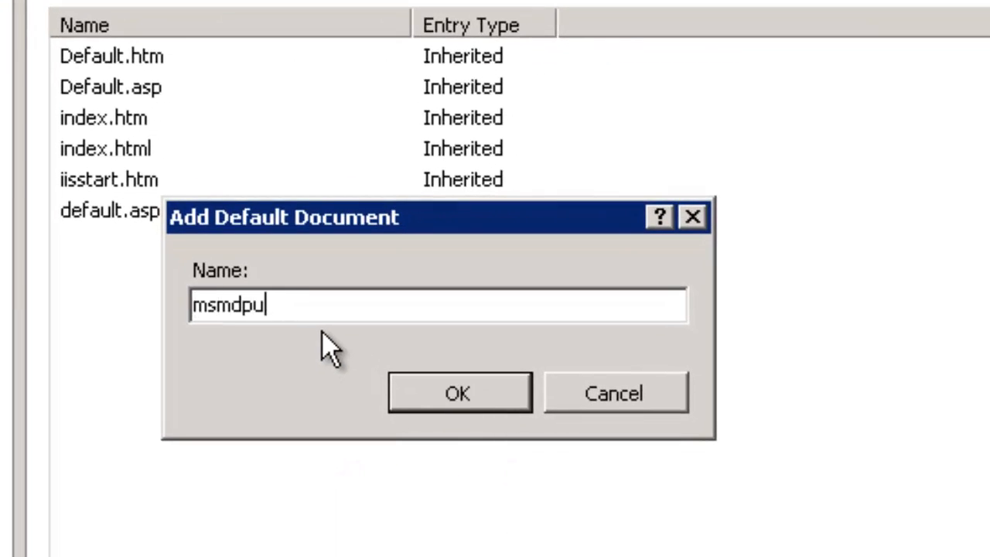
type("mp.dll")
key("Return")
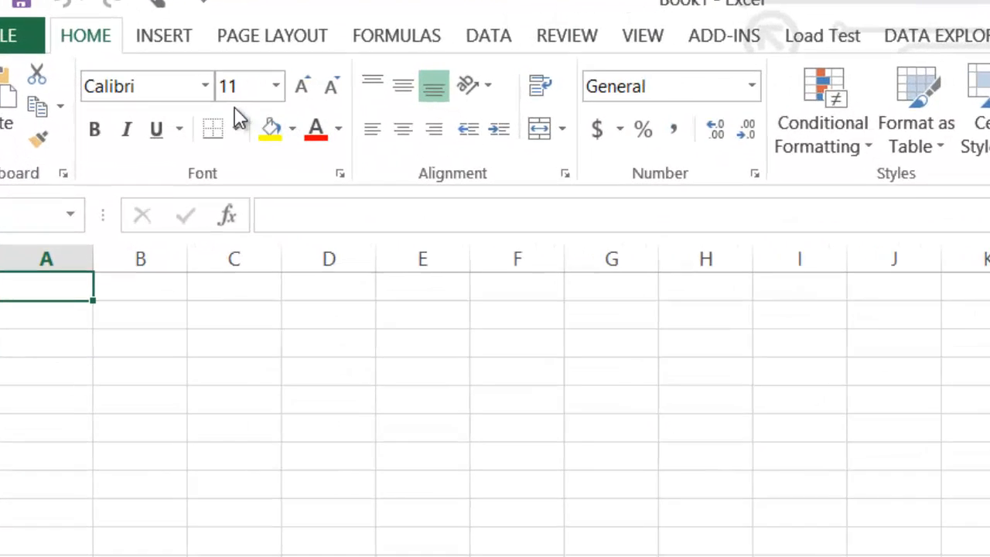
left_click(501, 43)
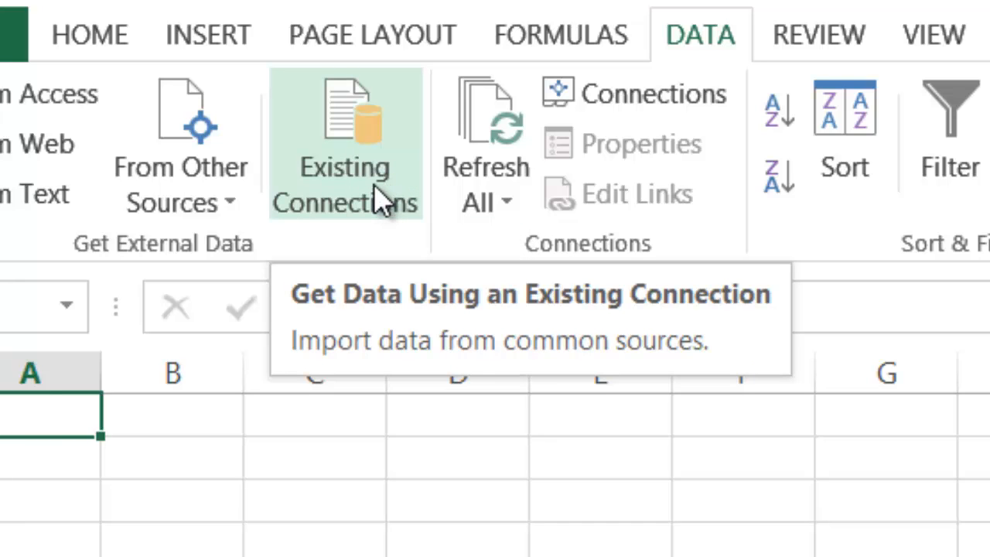
left_click(211, 186)
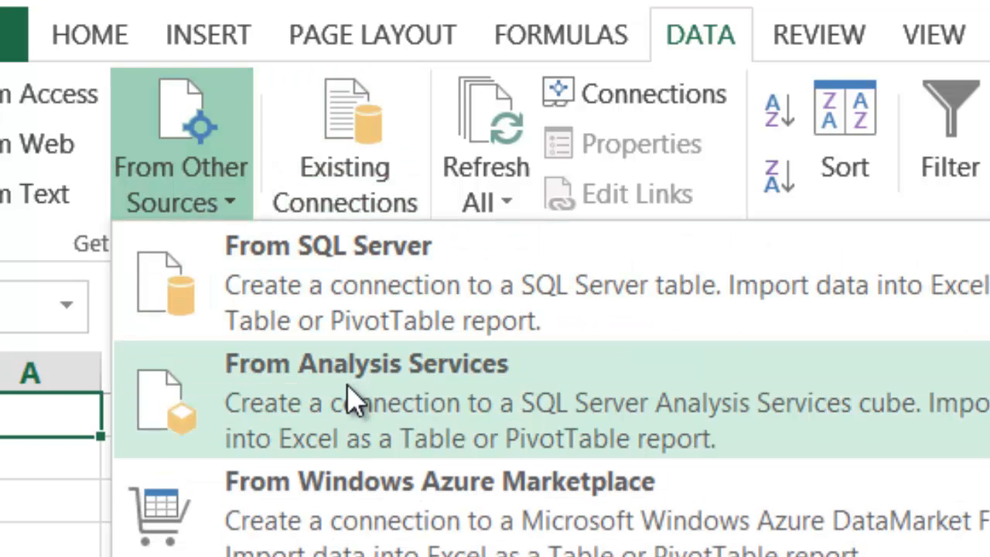
left_click(348, 400)
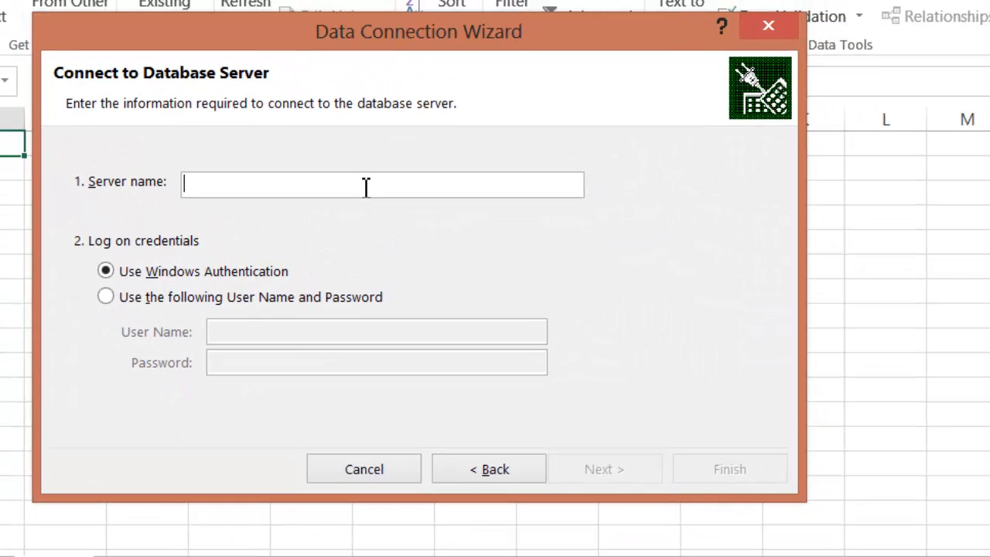
type("https://")
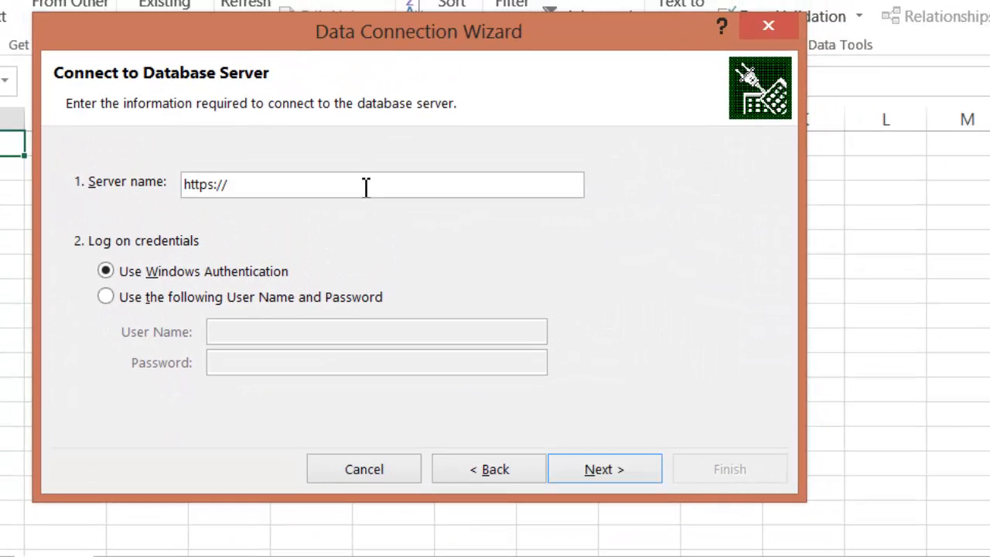
type("ssastabular.")
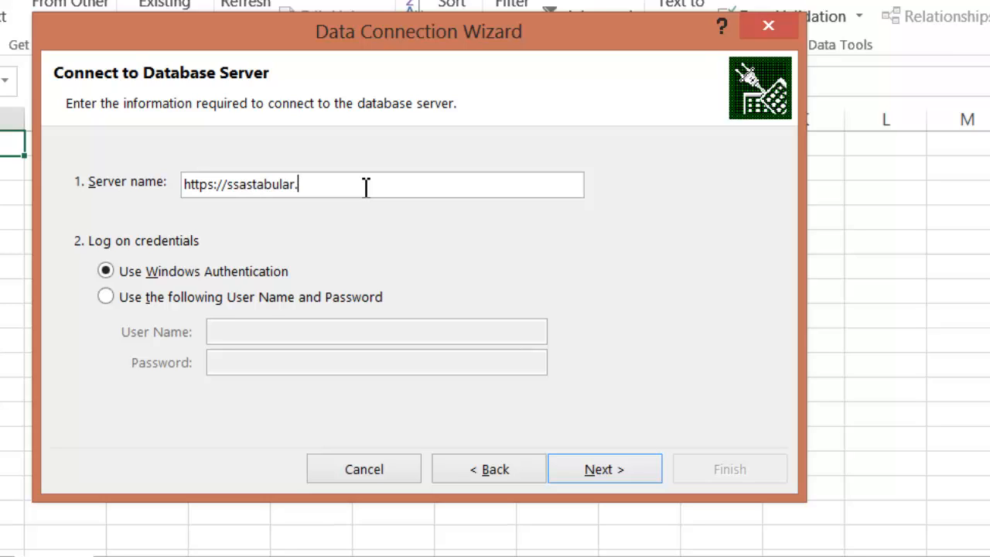
type("blue-granite.com")
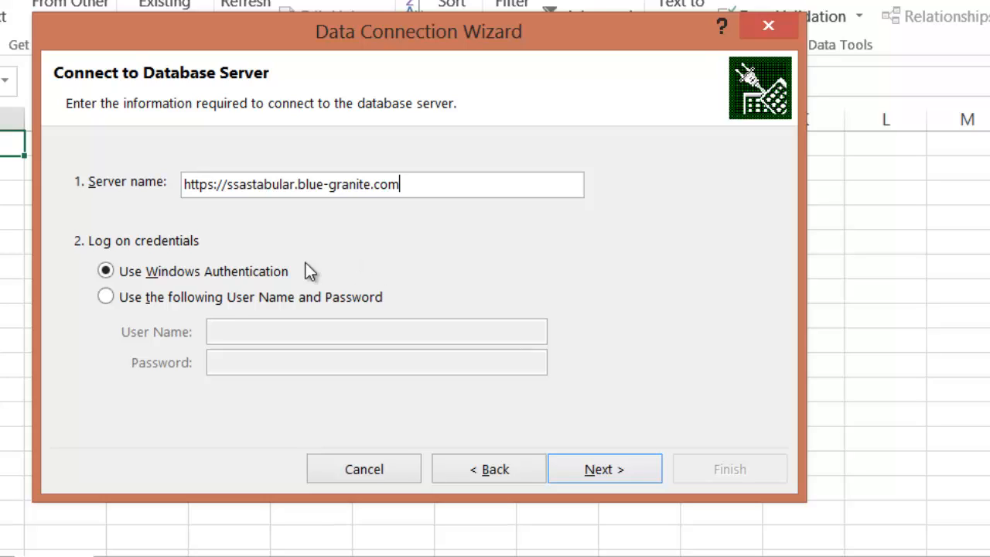
left_click(625, 471)
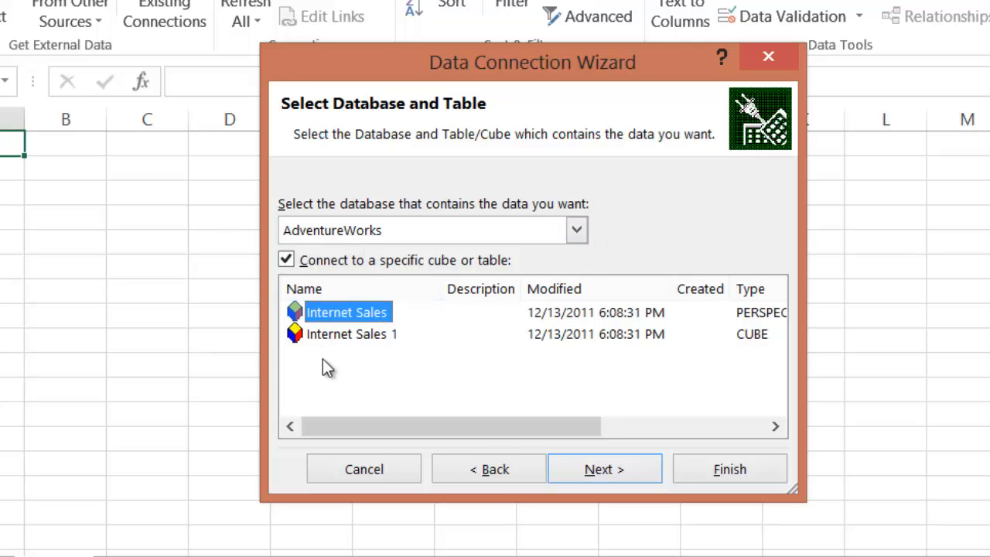
Step: Use the AdventureWorks Internet Sales perspective and save the data connection file as AW_integrated.odc
left_click(594, 466)
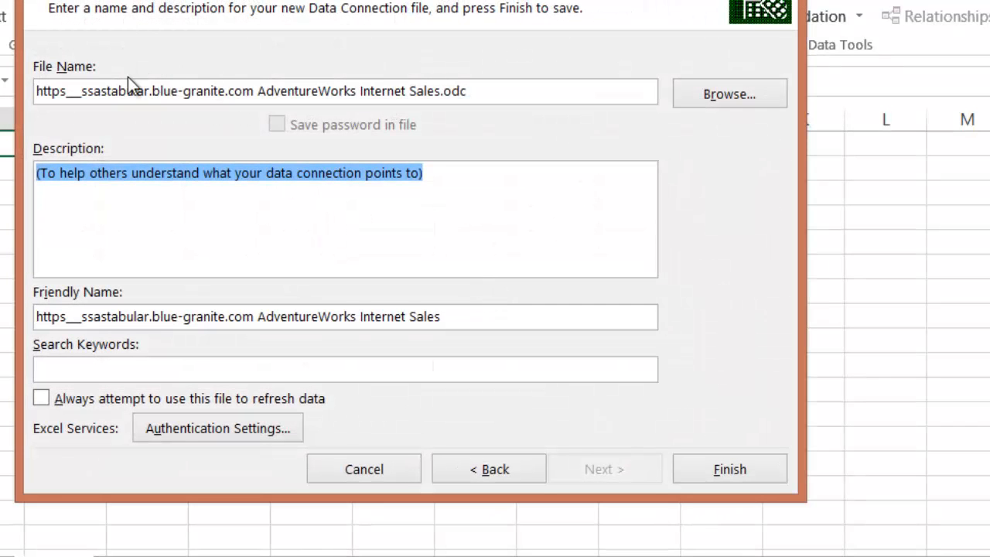
left_click(104, 93)
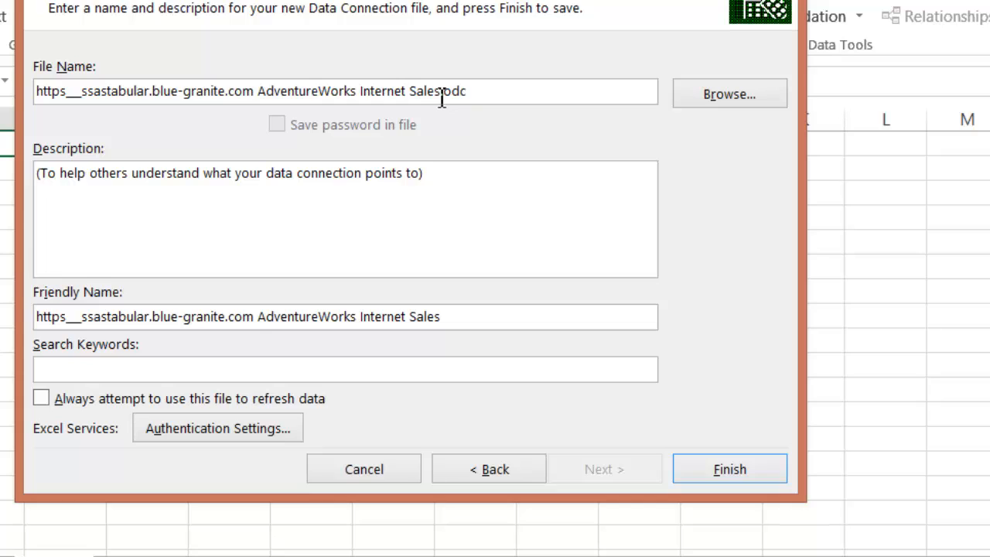
left_click_drag(442, 96, 31, 71)
key("BackSpace")
type("AW_integar")
key("BackSpace")
key("BackSpace")
type("rated")
key("Delete")
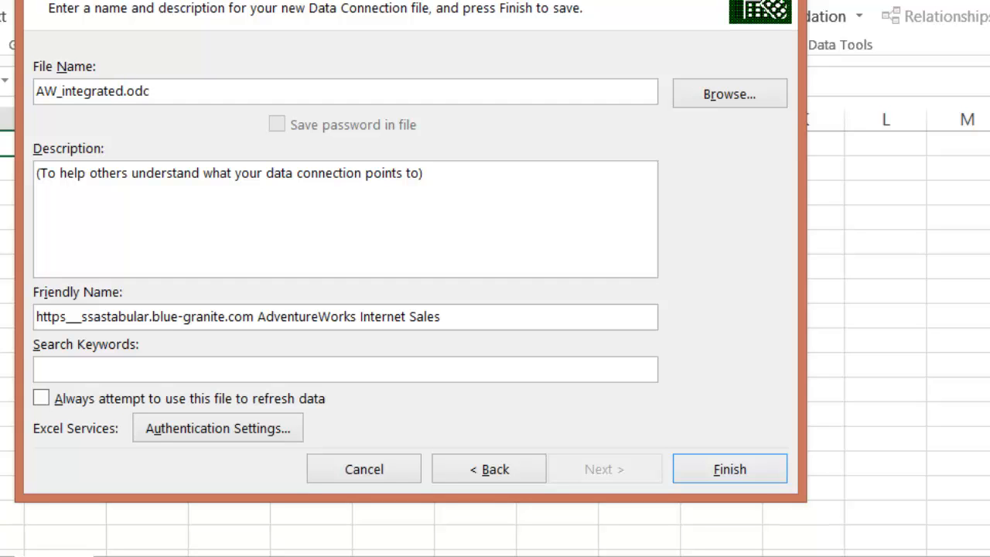
left_click(709, 464)
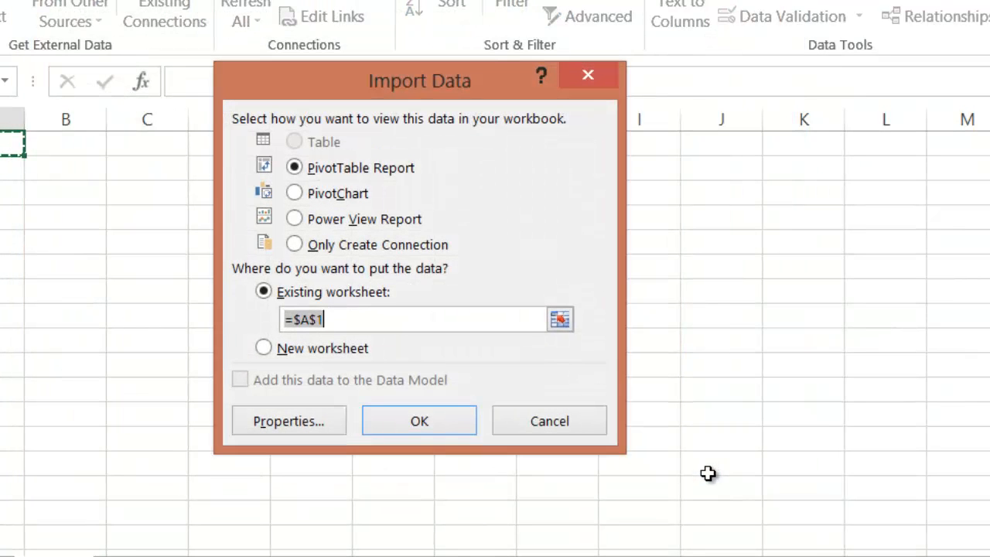
Step: Import the data as a PivotTable report at cell A1 and add State Province Name to its rows
left_click(418, 420)
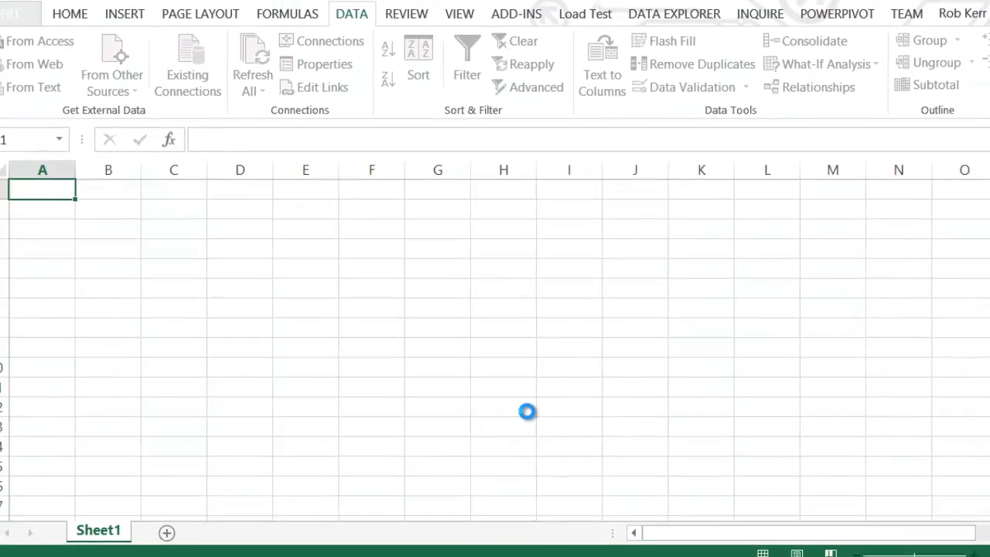
left_click(635, 268)
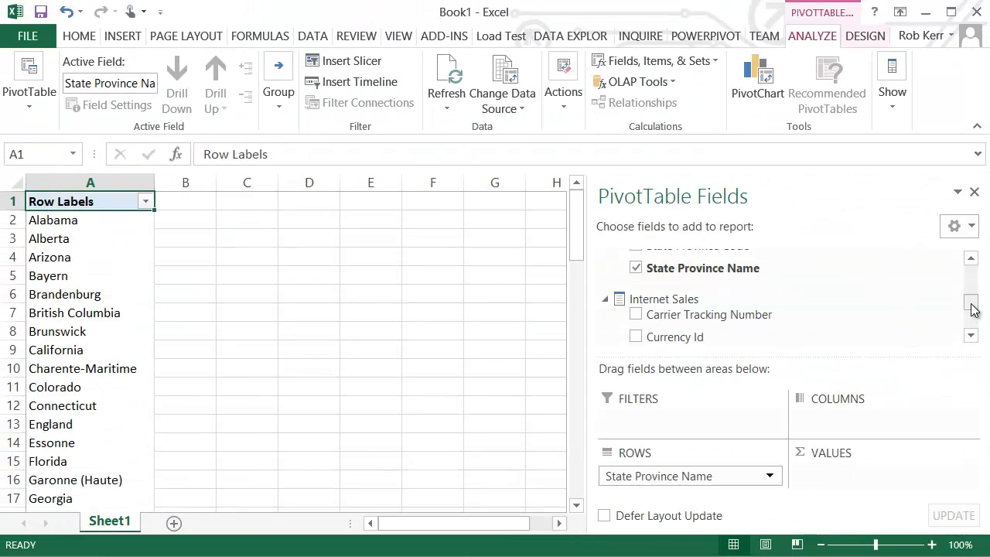
scroll(972, 309, "down", 5)
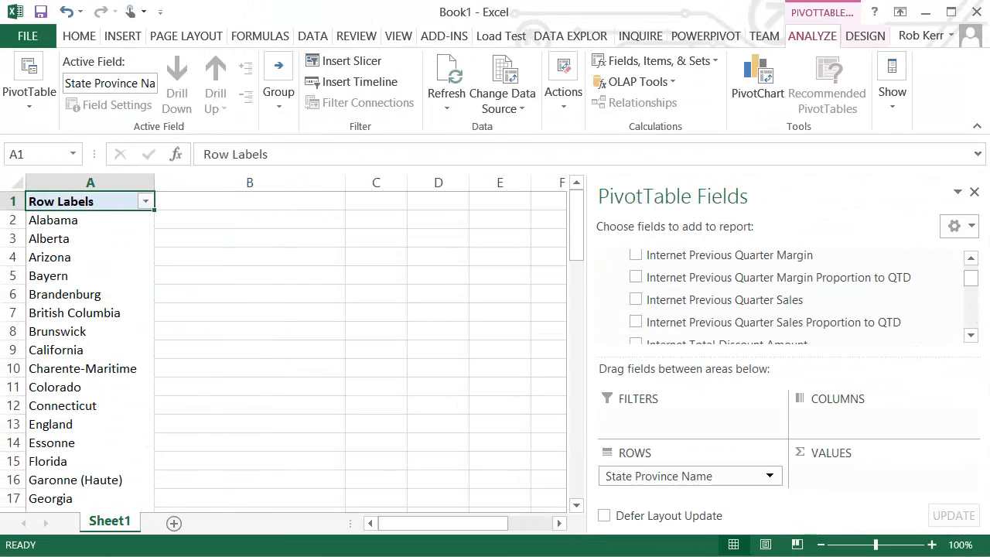